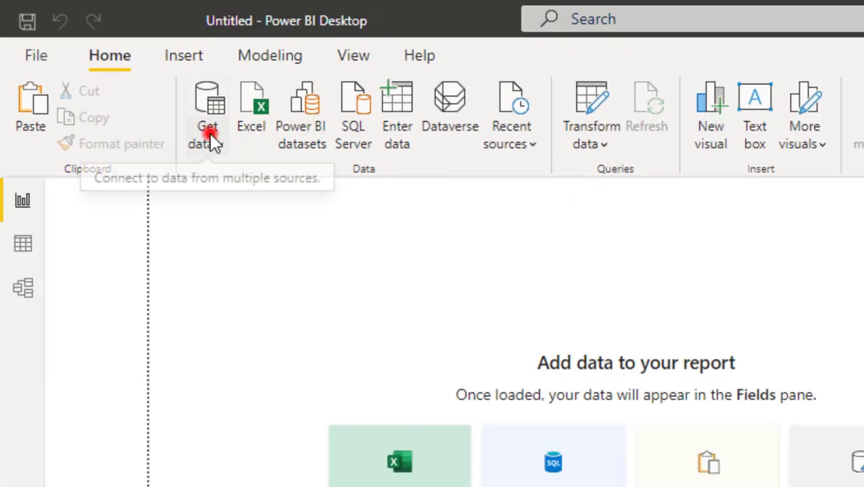
Import data_set_city_temperature from Desktop > Weather Dasboard as a Text/CSV source.
click(211, 133)
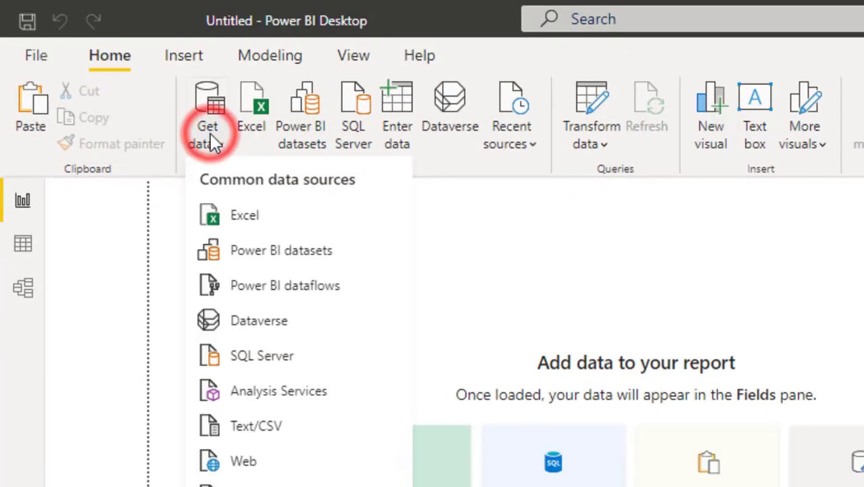
click(243, 426)
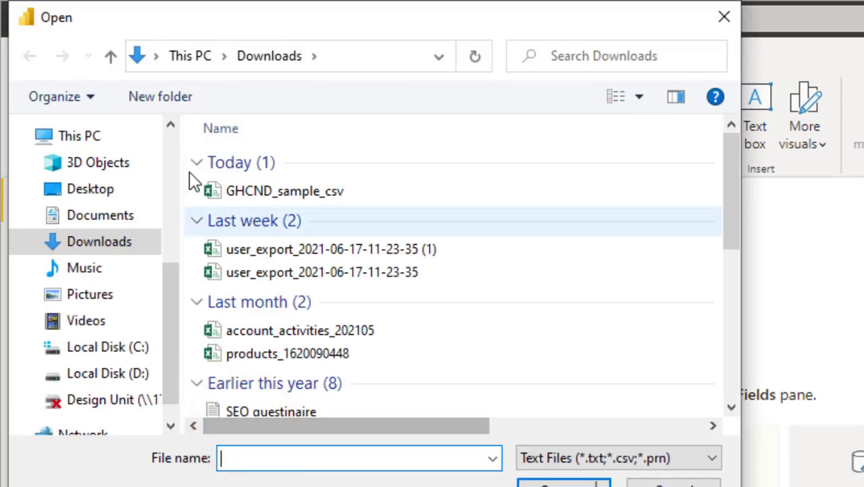
click(125, 193)
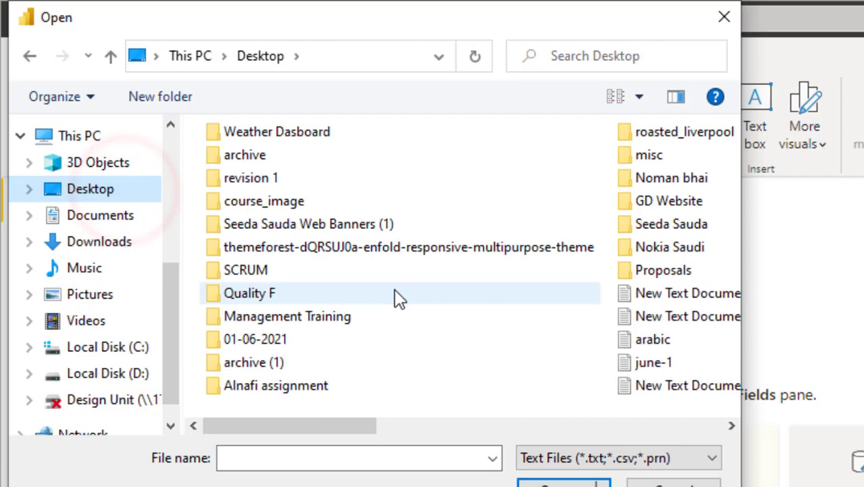
double_click(273, 134)
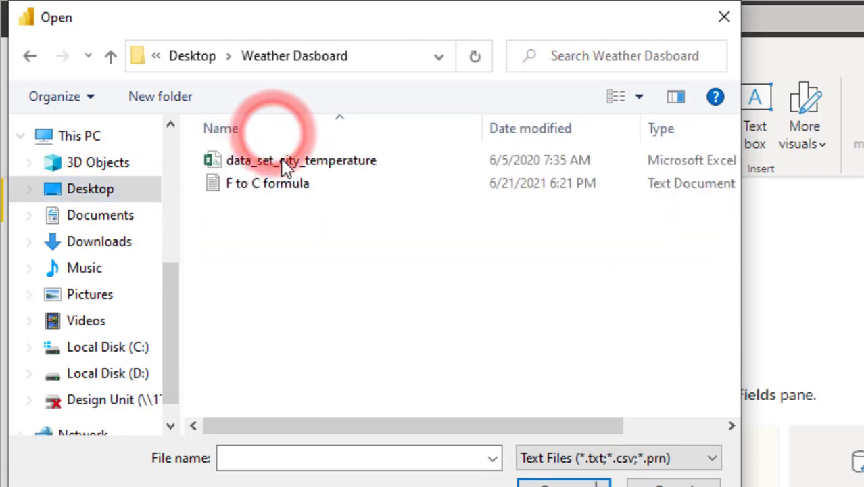
click(272, 160)
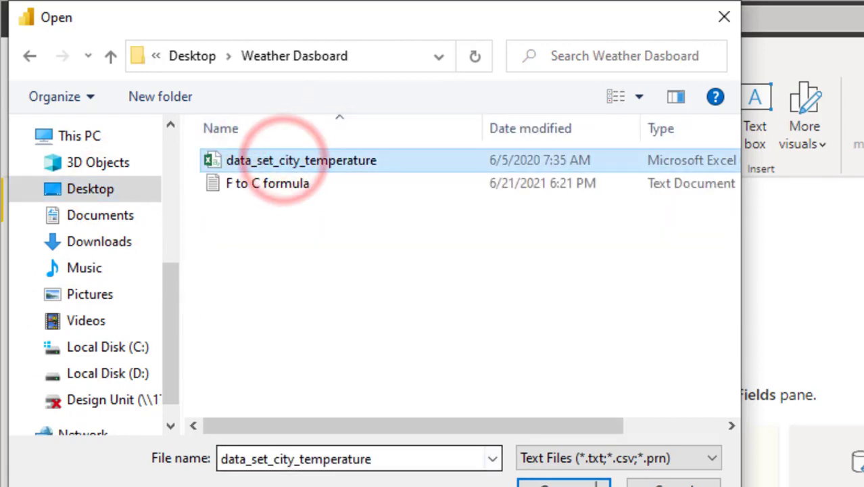
click(558, 482)
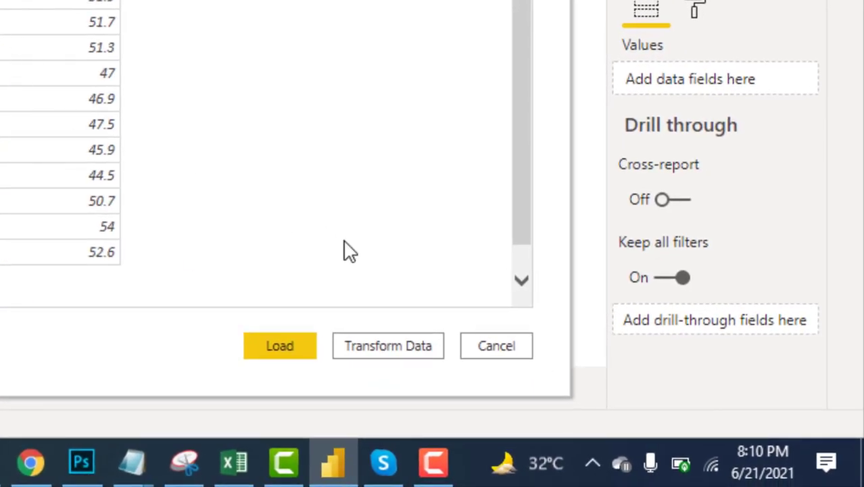
Open the city temperature data in Power Query Editor and look over its columns.
click(399, 346)
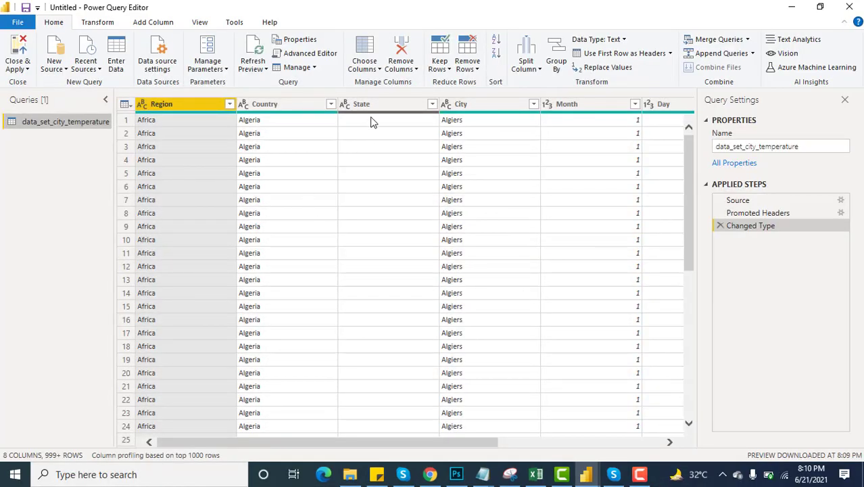
drag(690, 169, 685, 342)
drag(688, 298, 687, 131)
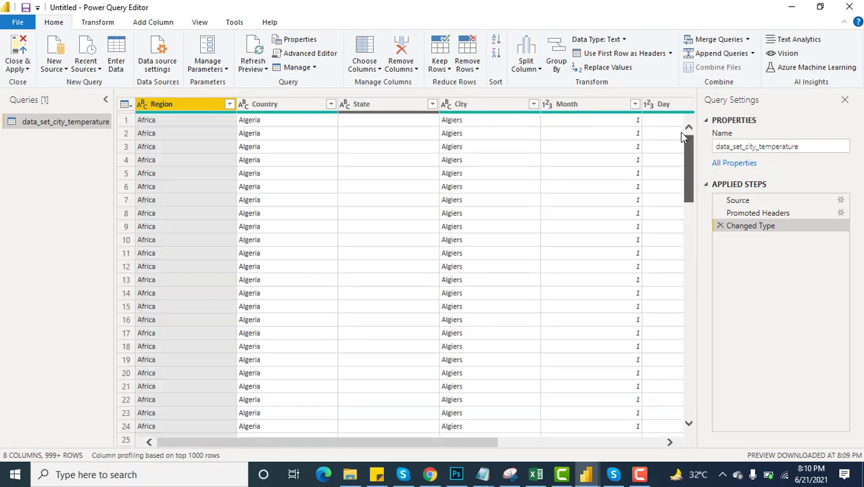
drag(397, 445, 561, 446)
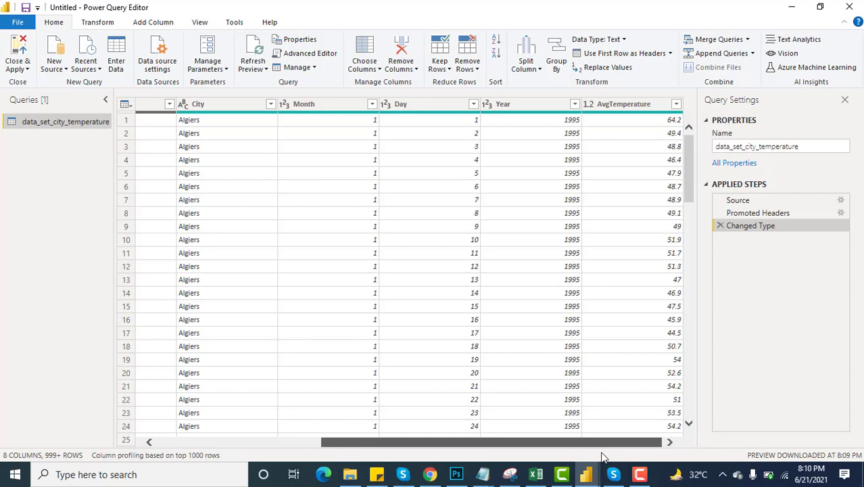
drag(627, 445, 371, 438)
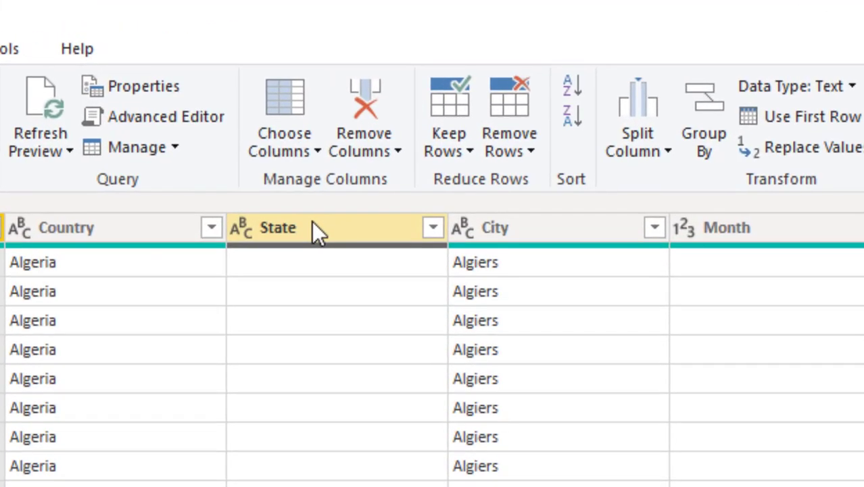
Remove the empty State column, leaving seven columns.
click(322, 206)
right_click(322, 205)
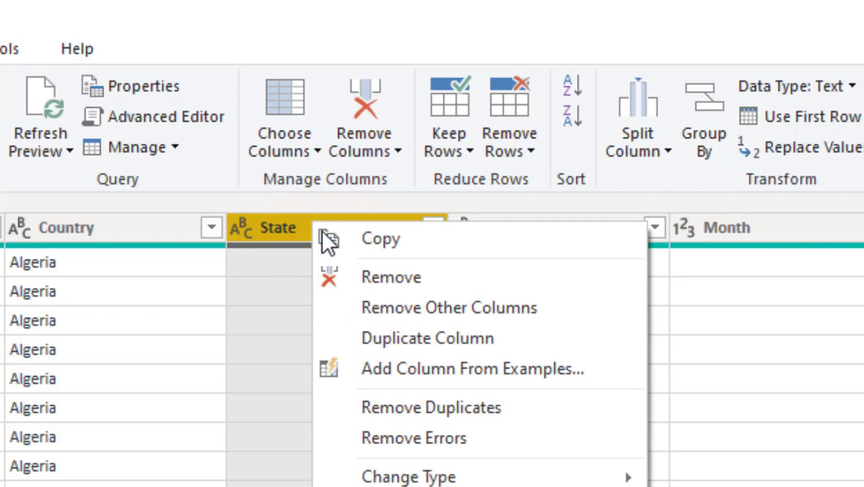
click(278, 223)
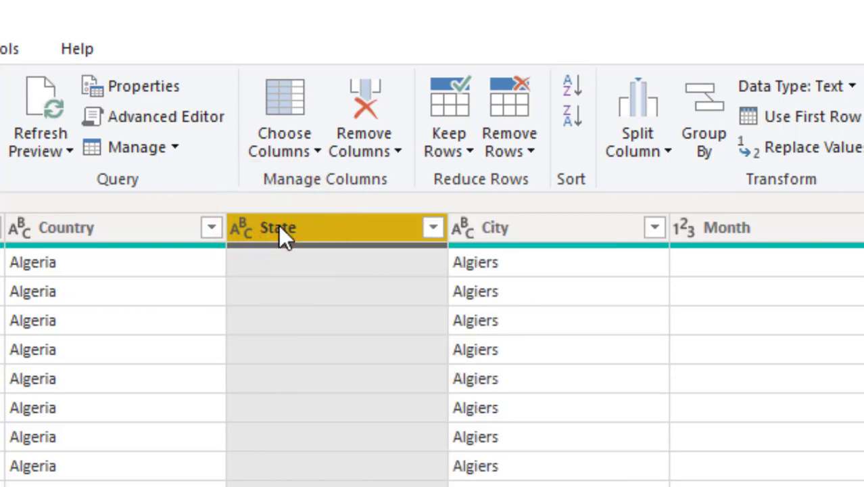
right_click(278, 224)
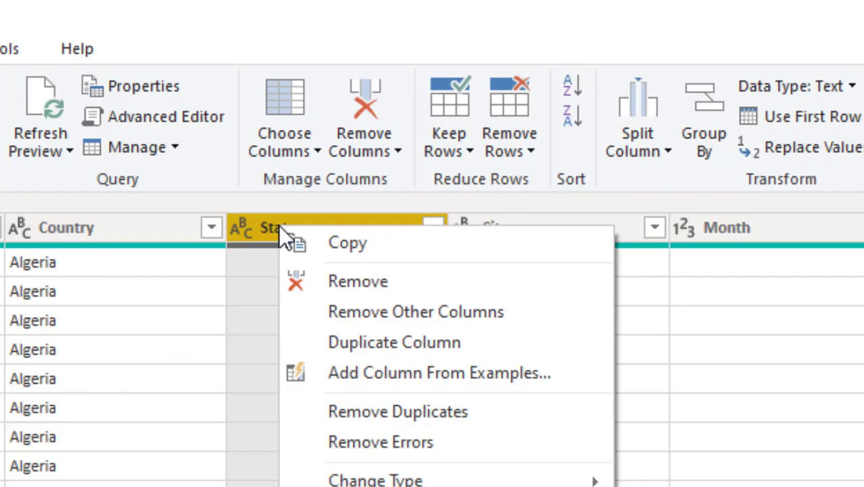
click(348, 281)
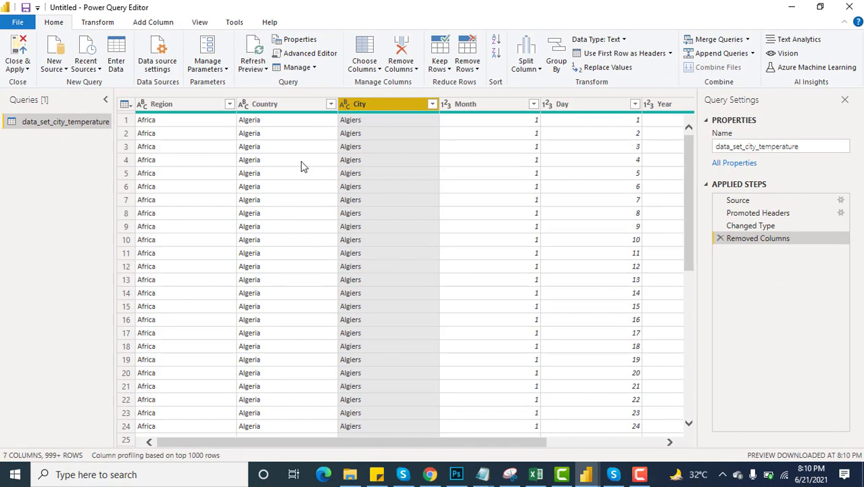
drag(454, 441, 614, 443)
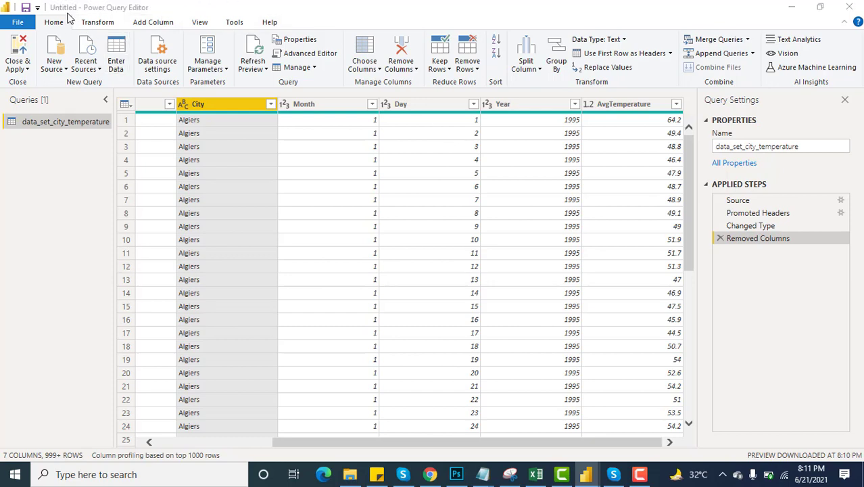
click(68, 17)
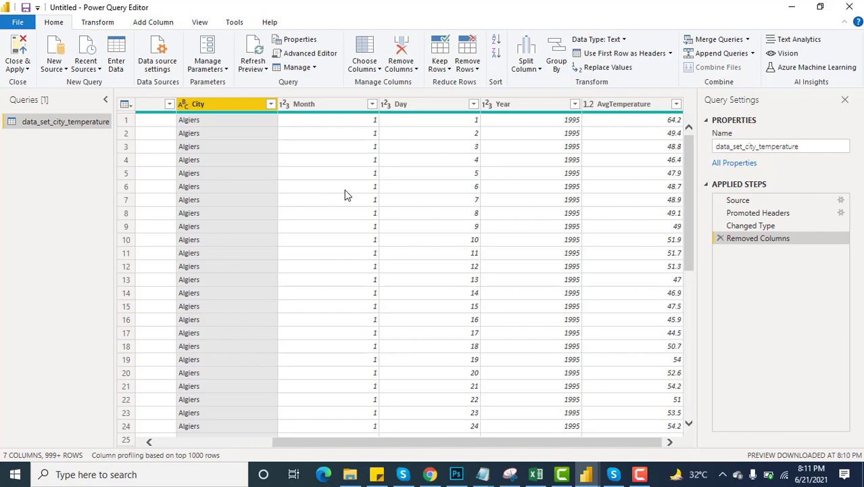
click(670, 120)
drag(576, 365, 609, 363)
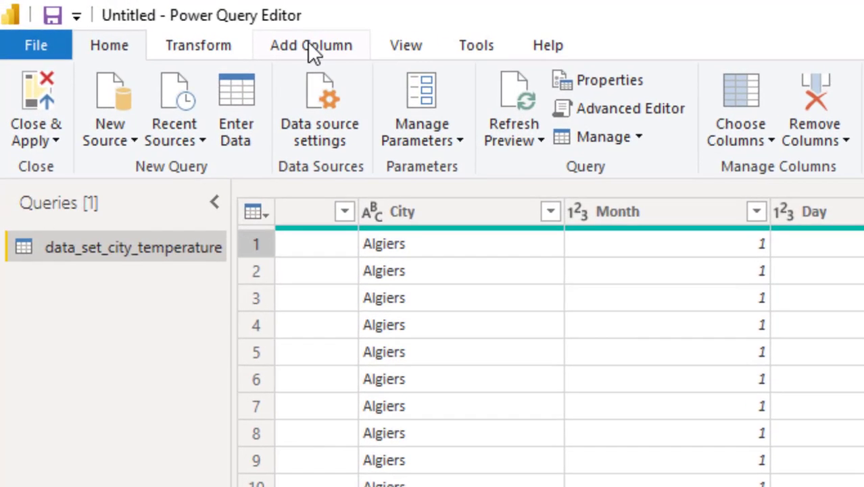
Start a Custom Column from the Add Column tab and name it Celcius.
click(308, 42)
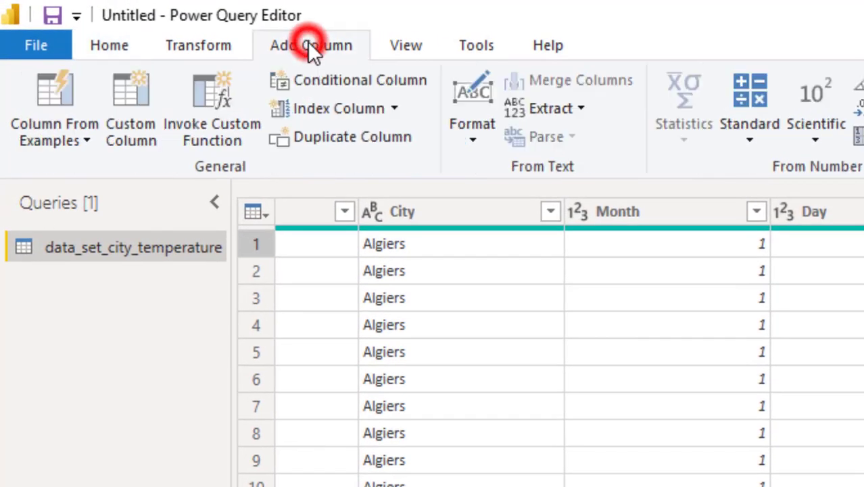
click(129, 112)
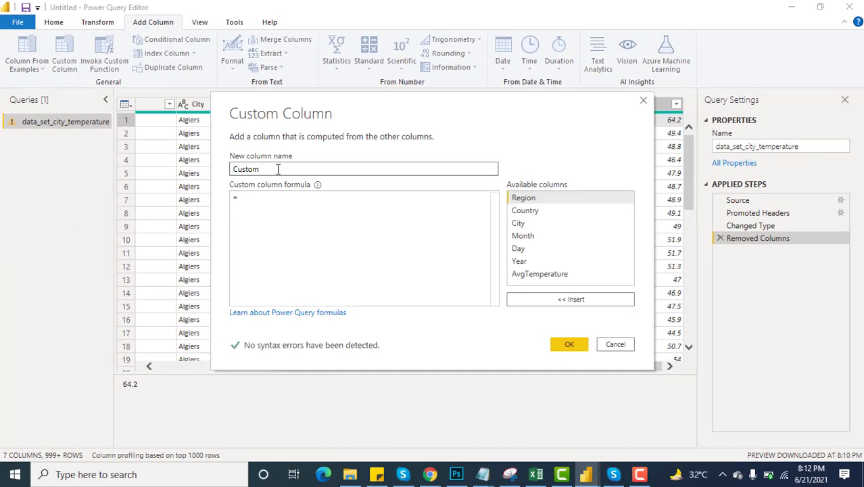
click(277, 170)
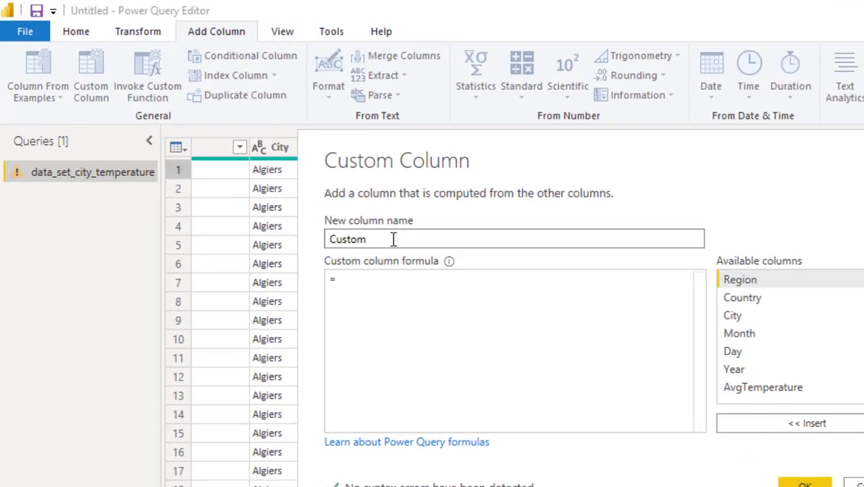
double_click(393, 239)
text(Celcius)
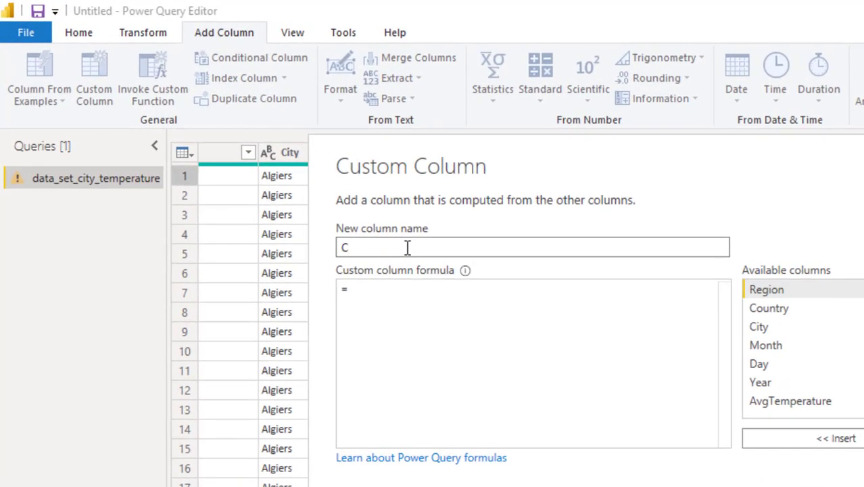
click(377, 292)
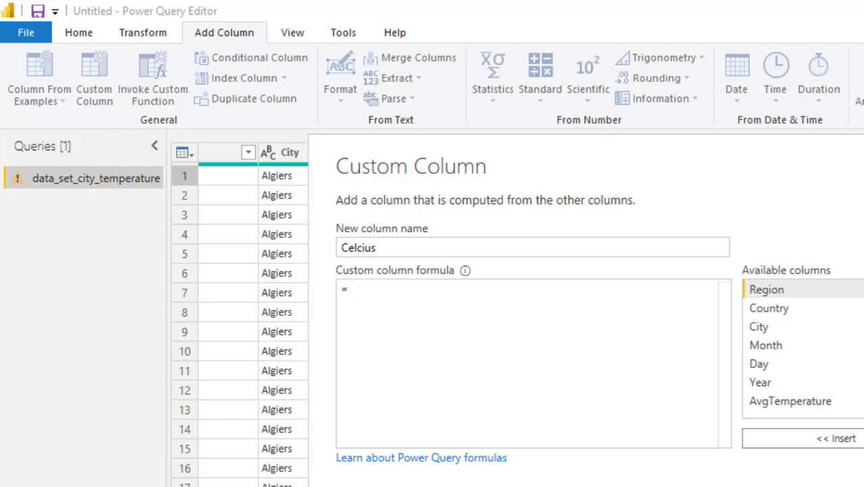
Copy the expression after 'Celcius =' from the F to C formula note, then minimize Notepad.
mouse_move(482, 474)
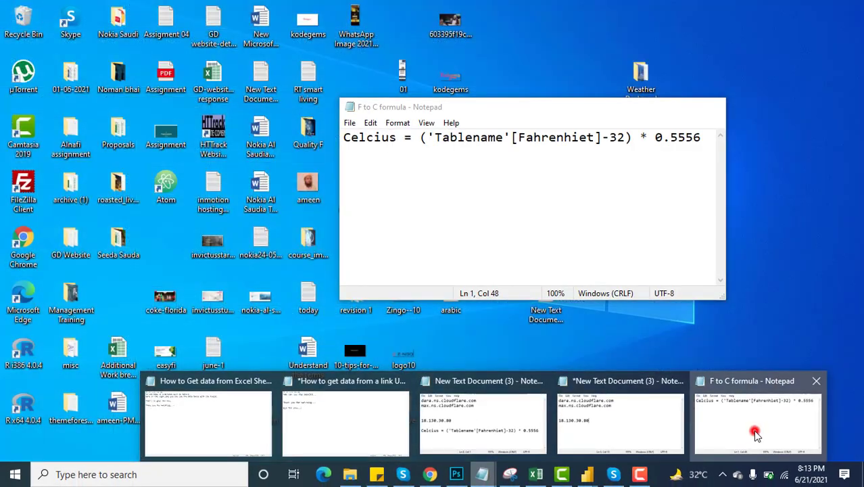
click(755, 430)
click(434, 138)
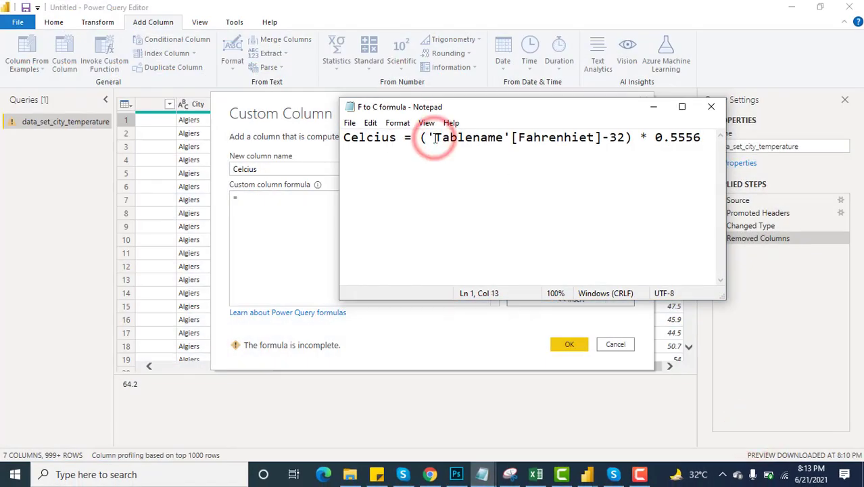
key(Left)
key(Left)
key(ctrl+shift+Right)
key(ctrl+shift+Right)
key(ctrl+shift+Right)
key(ctrl+shift+Right)
key(ctrl+shift+Right)
key(ctrl+c)
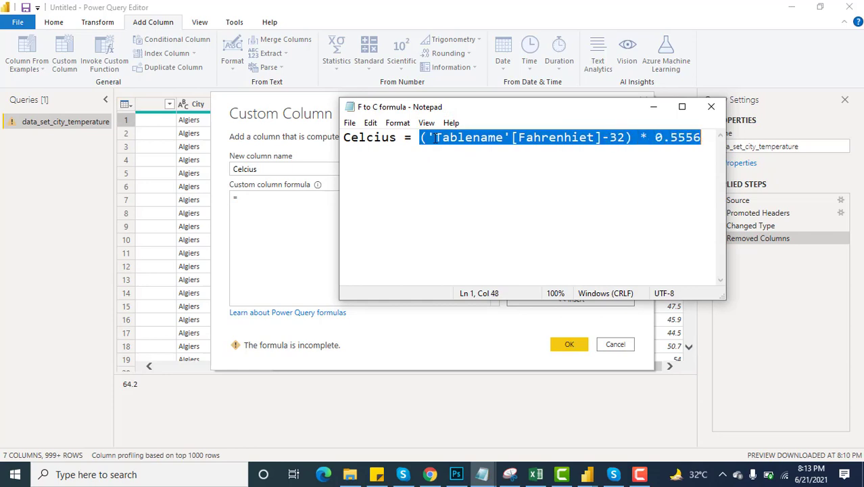
click(654, 107)
Paste the conversion expression into the formula and insert AvgTemperature on a new line.
click(278, 197)
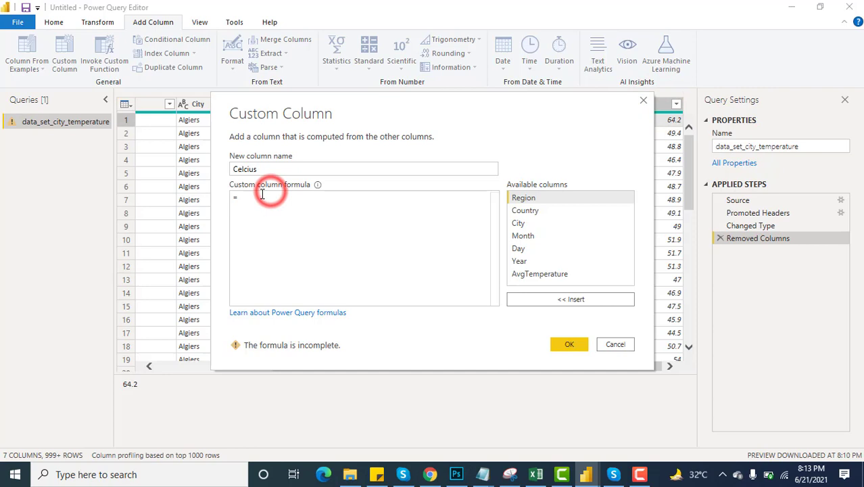
key(ctrl+v)
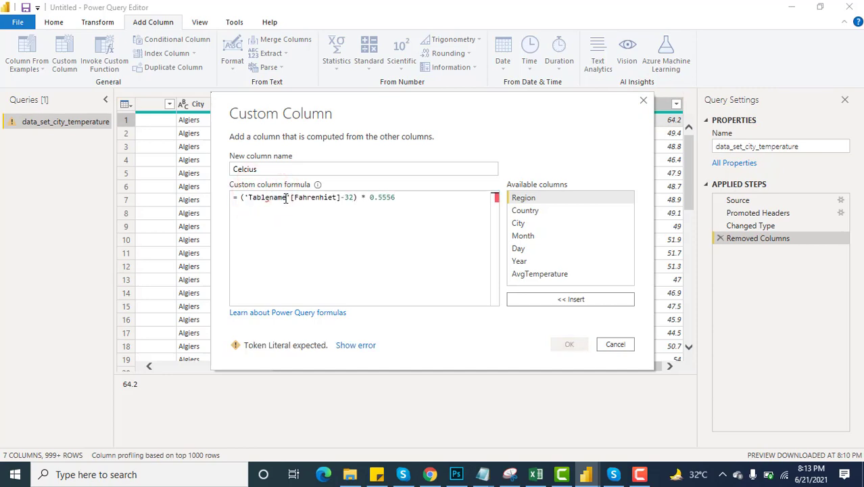
key(Return)
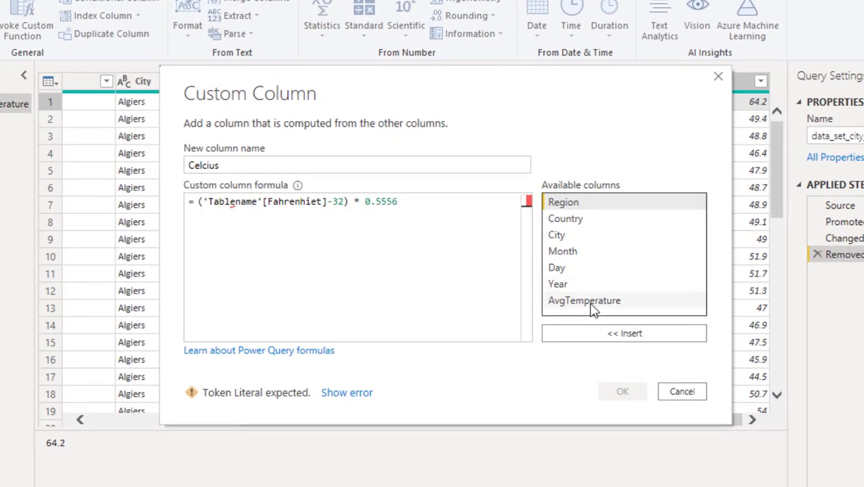
click(596, 305)
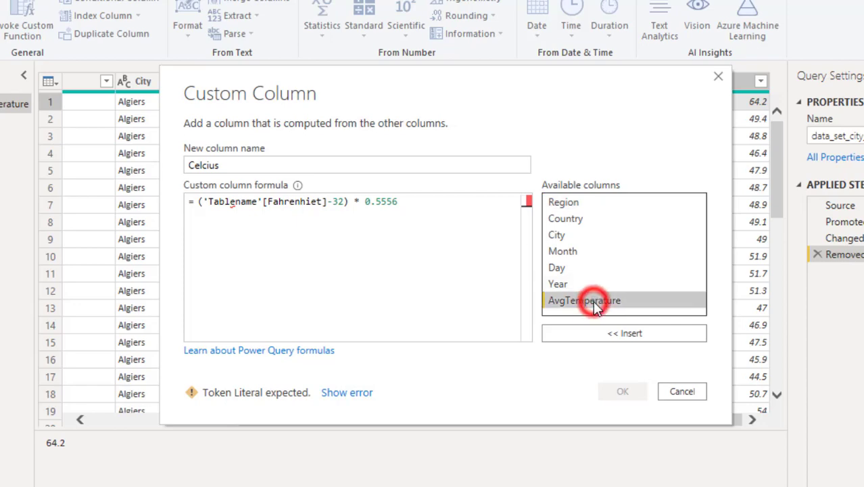
click(642, 334)
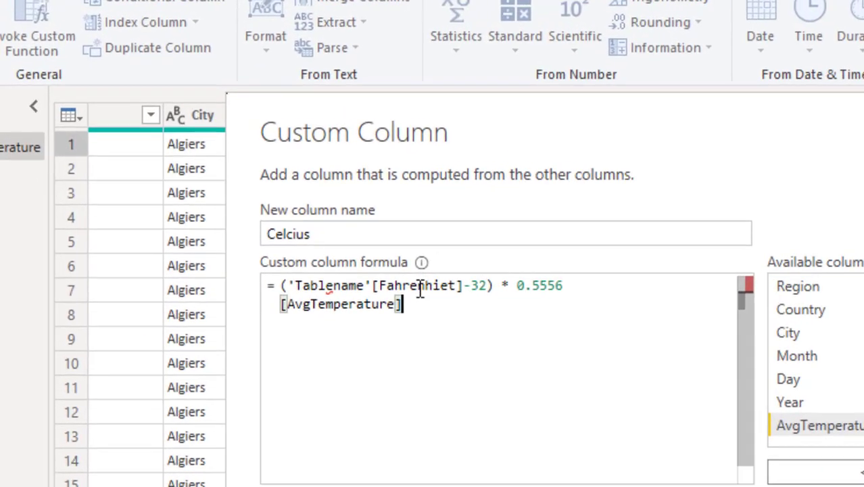
Append the -32) * 0.5556 arithmetic after [AvgTemperature] and add the opening bracket.
click(296, 203)
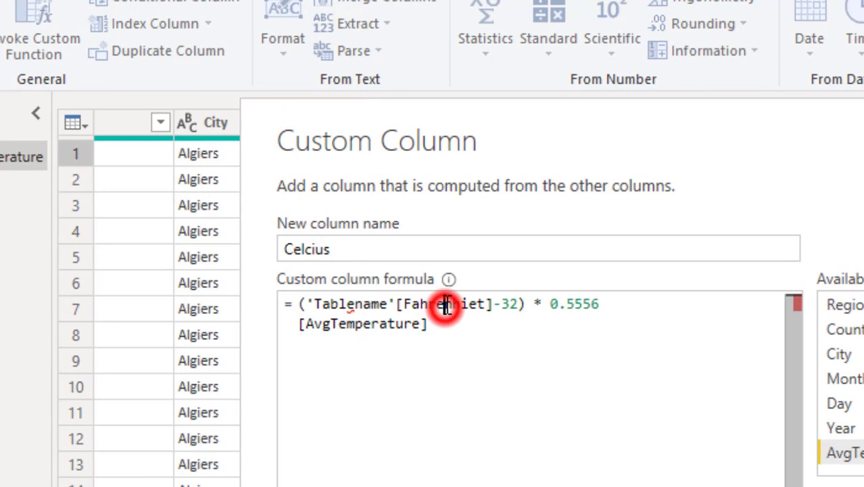
key(Right)
key(Right)
key(Right)
key(Right)
key(Right)
key(Right)
key(Right)
key(Left)
key(shift+Right)
key(shift+Right)
key(shift+Right)
key(shift+Right)
key(shift+Right)
key(shift+Right)
key(shift+Right)
key(shift+Right)
key(shift+Right)
key(shift+Right)
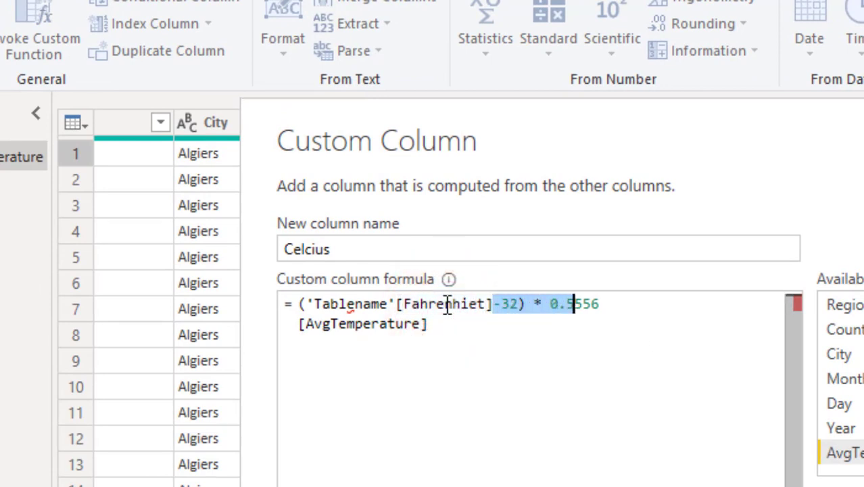
key(shift+Right)
key(shift+Right)
key(shift+Right)
key(Down)
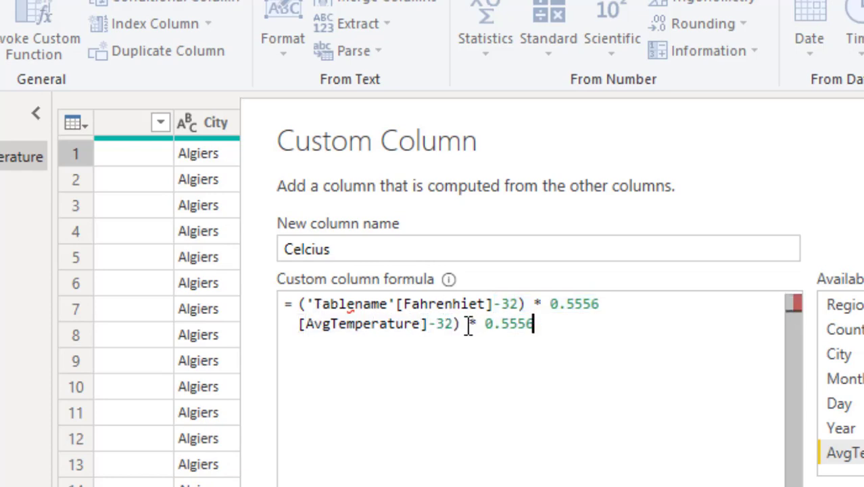
click(461, 325)
click(298, 325)
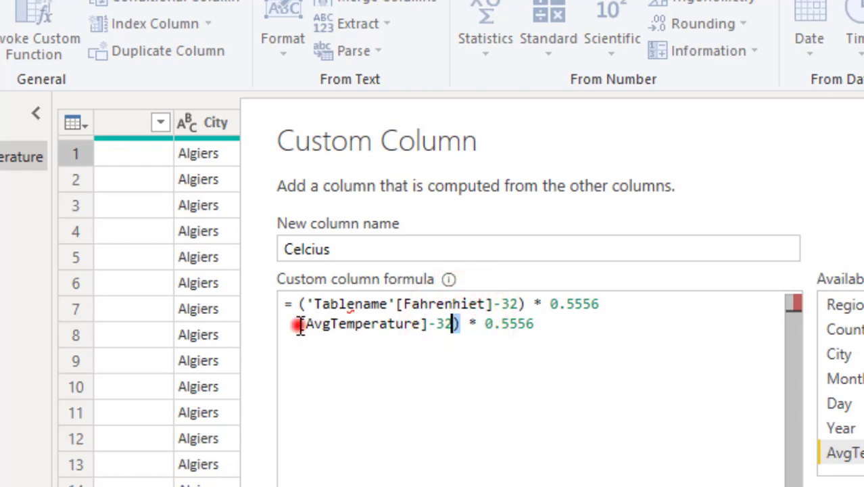
text(()
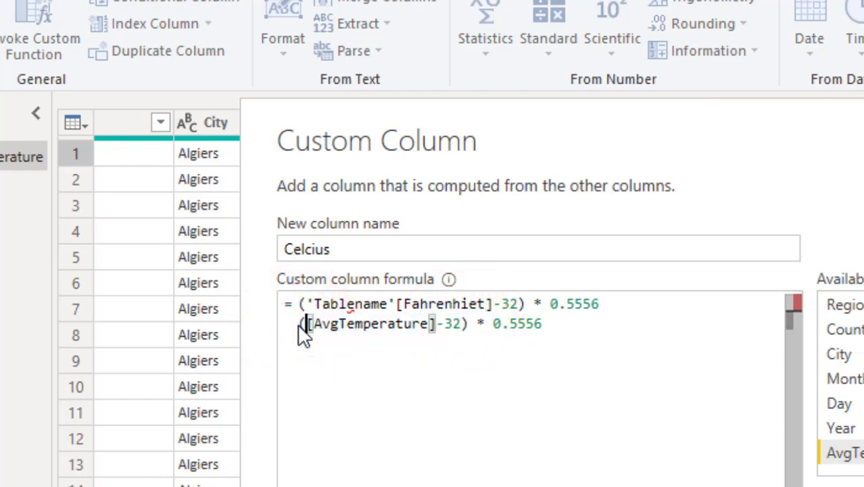
Delete the old placeholder line and confirm Celcius as ([AvgTemperature]-32) * 0.5556.
key(Up)
key(ctrl+shift+Right)
key(ctrl+shift+Right)
key(ctrl+shift+Right)
key(ctrl+shift+Right)
key(ctrl+shift+Right)
key(ctrl+shift+Right)
key(ctrl+shift+Right)
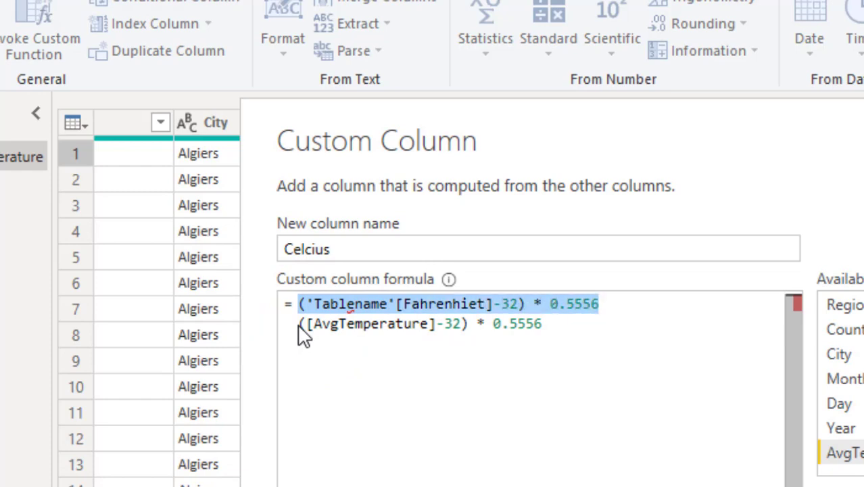
key(Delete)
key(BackSpace)
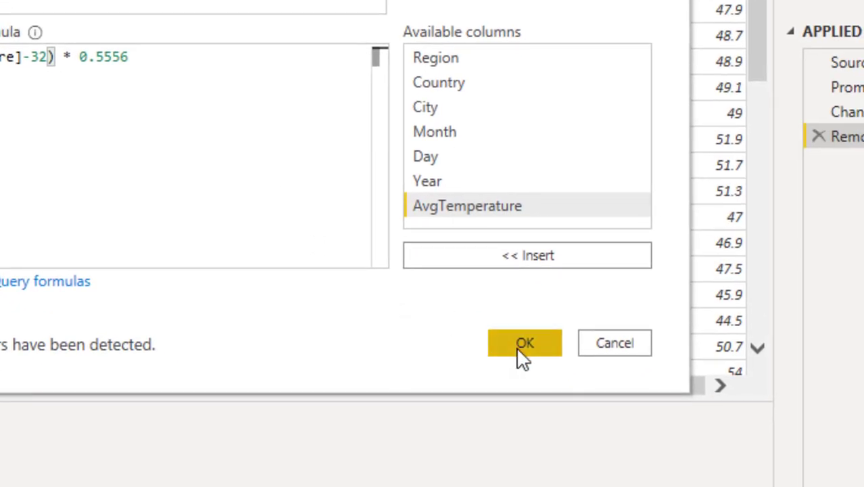
click(519, 349)
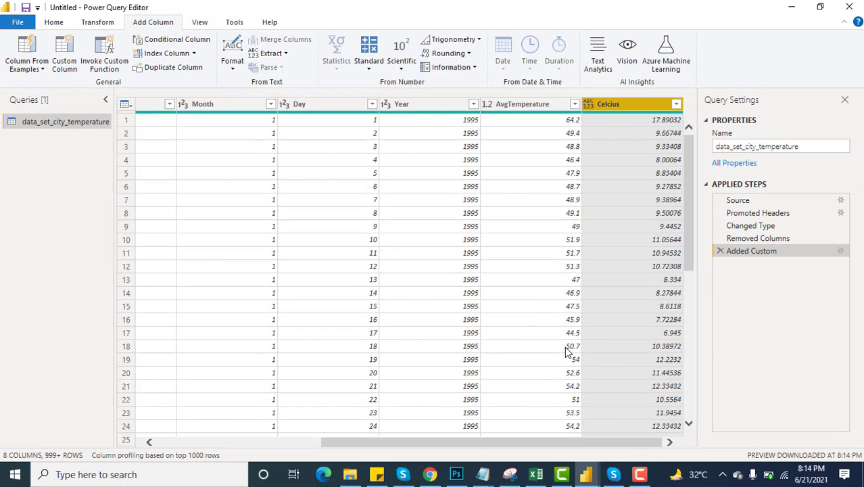
click(586, 443)
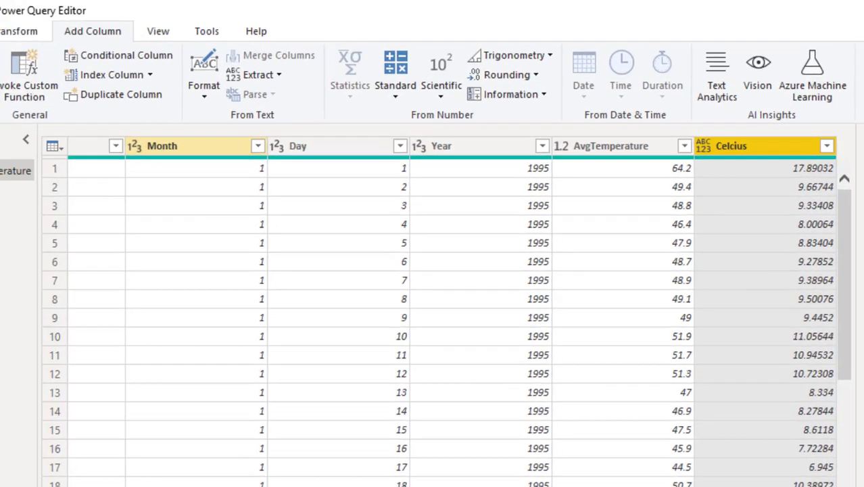
Close & Apply the queries and expand data_set_city_temperature in Fields to show Celcius.
click(114, 44)
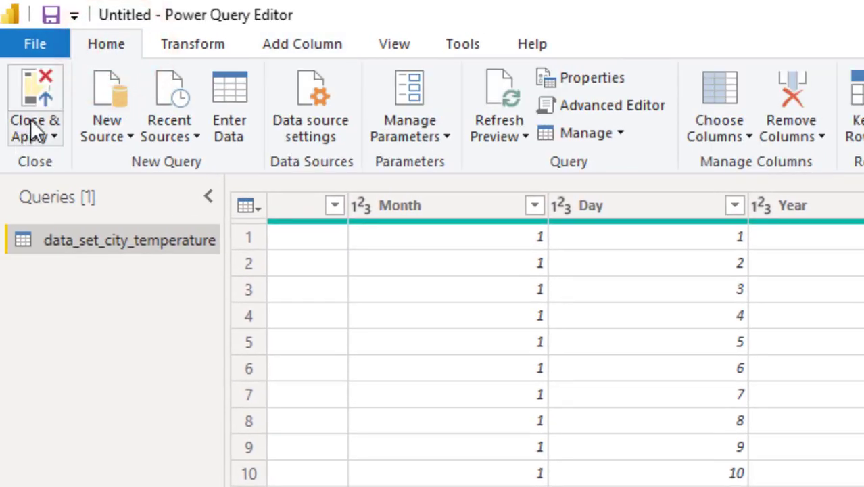
click(32, 89)
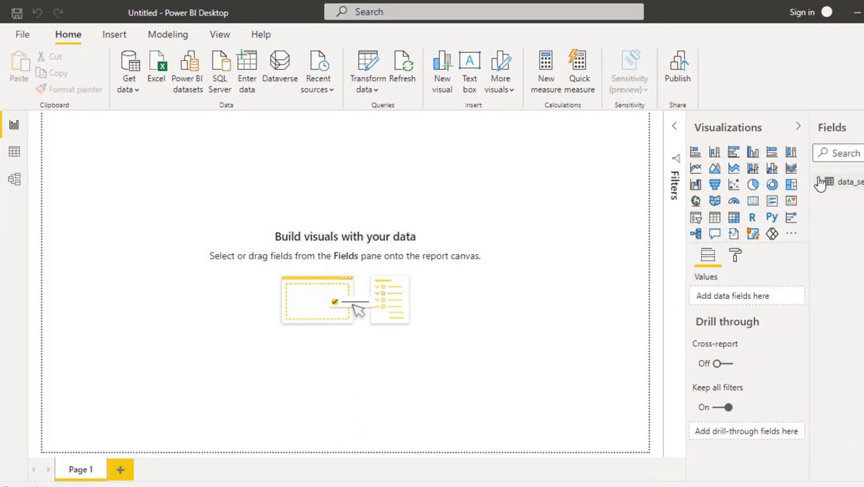
click(863, 341)
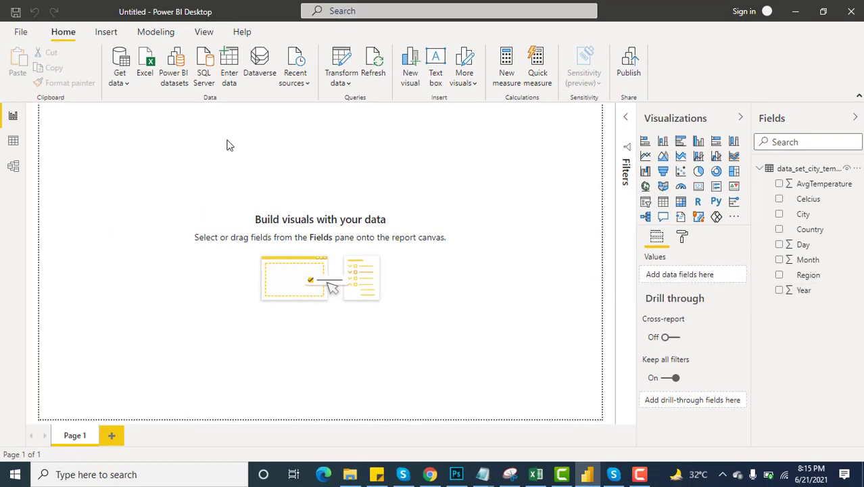
click(126, 179)
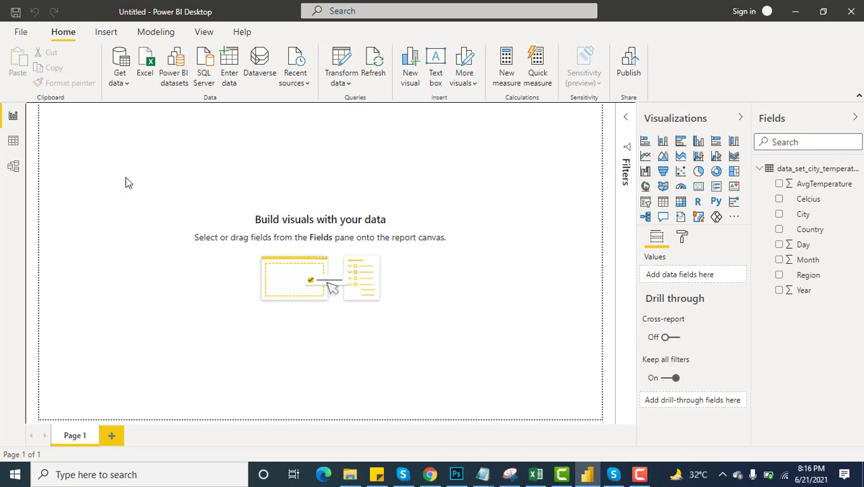
Set the report page's wallpaper colour to light grey.
click(518, 295)
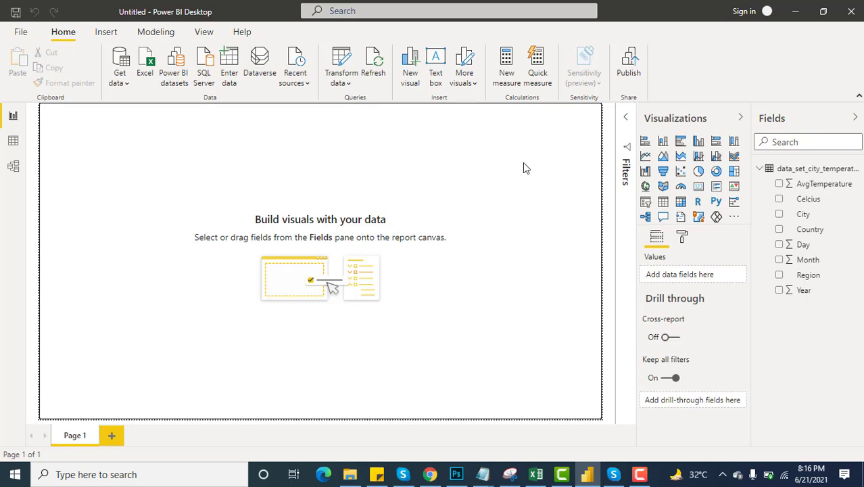
click(683, 238)
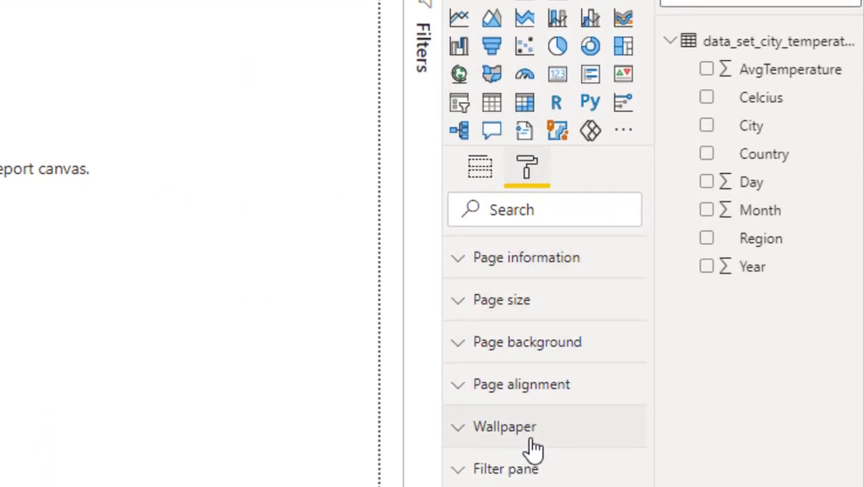
click(533, 435)
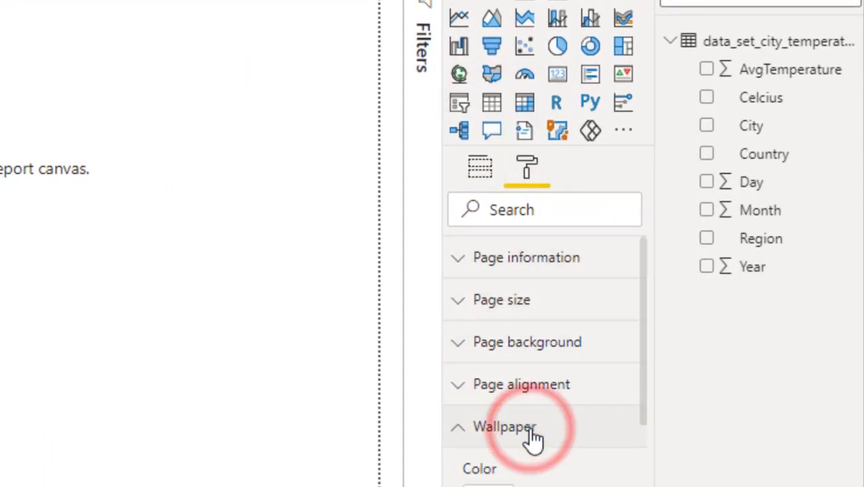
scroll(531, 370, up, 3)
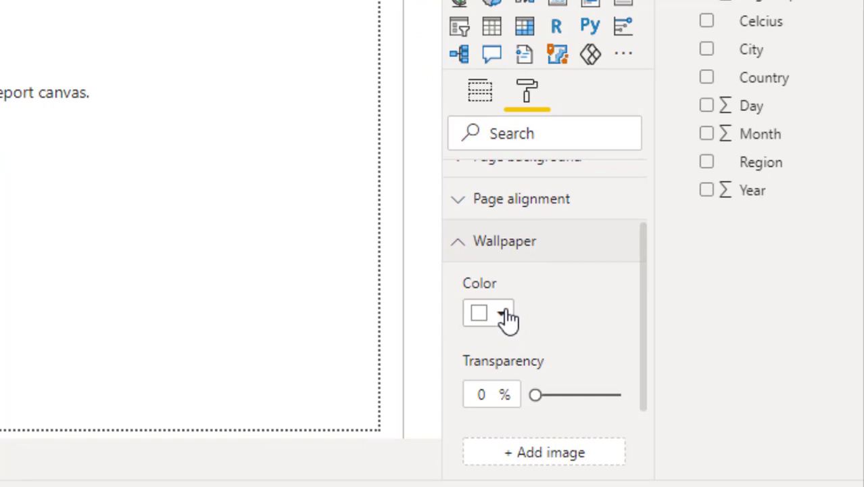
click(507, 316)
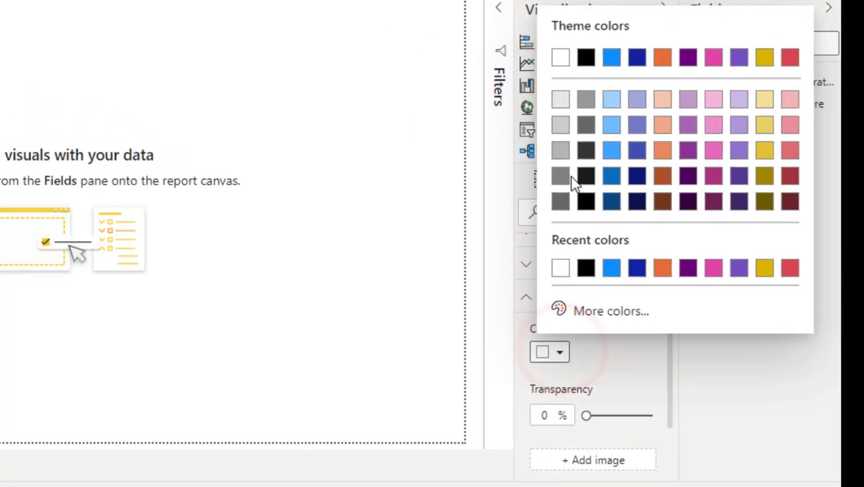
click(560, 124)
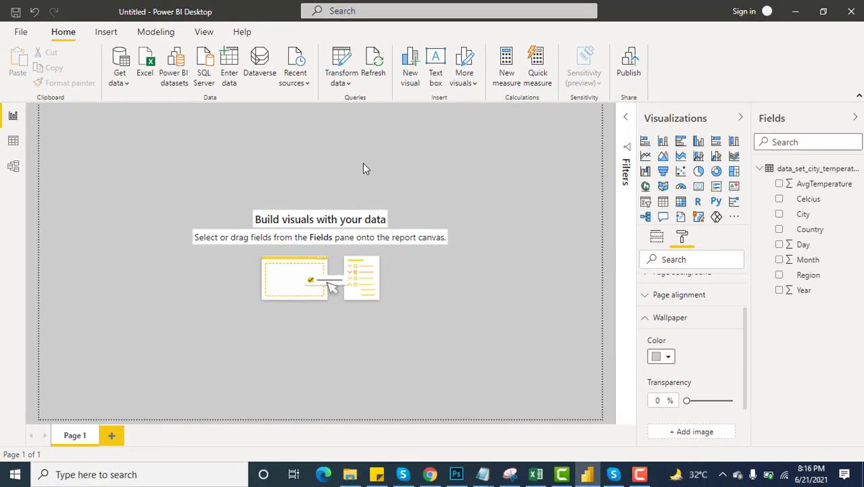
click(363, 164)
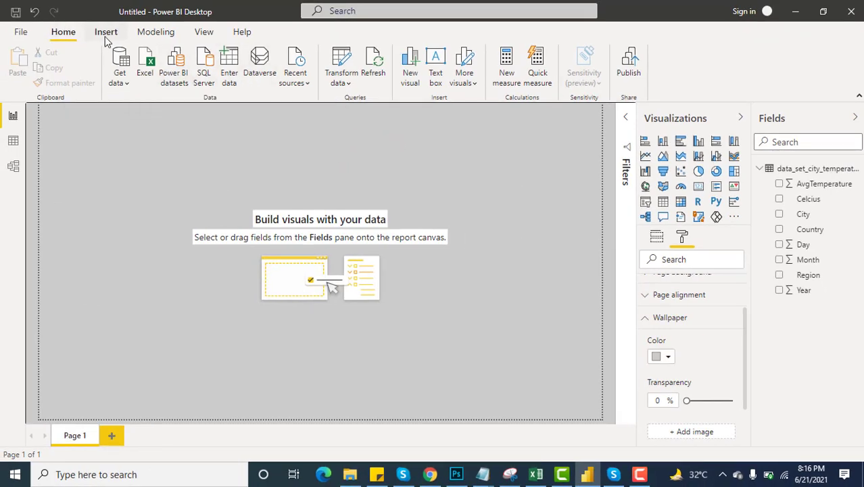
Insert a text box titled 'Weather Dashboard Demonstration' with font size 24.
click(436, 77)
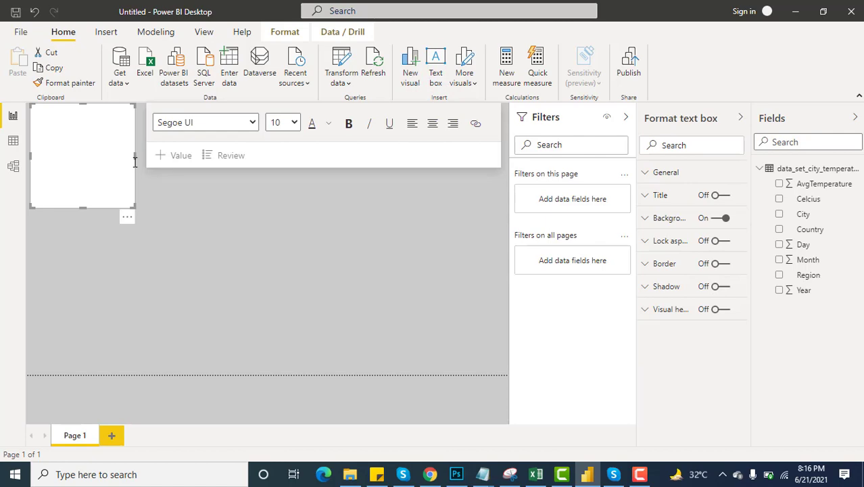
click(80, 141)
text(Weather Dashboard Demonstration)
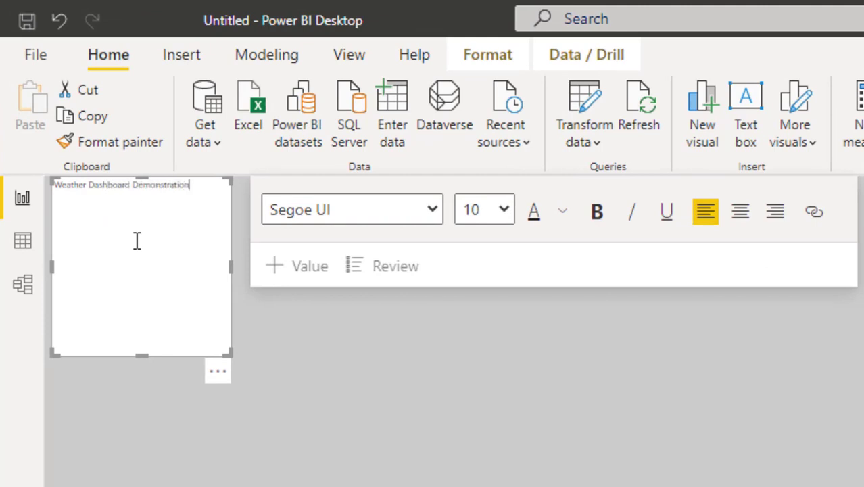
key(ctrl+a)
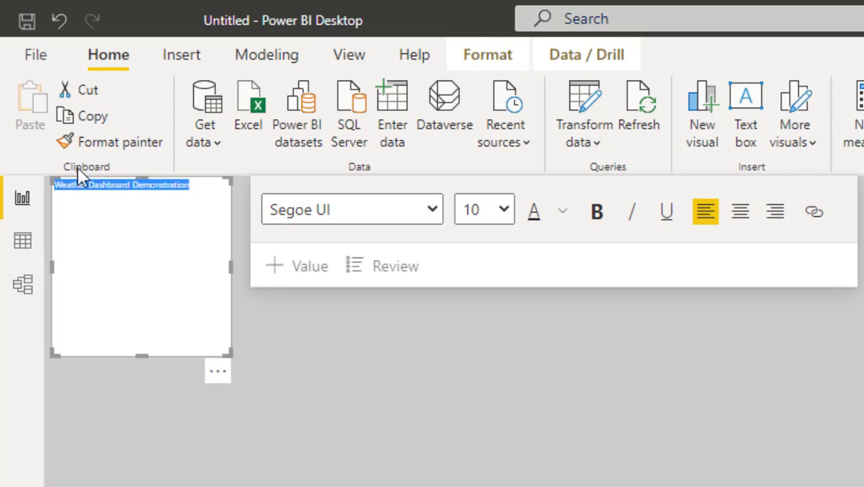
click(503, 211)
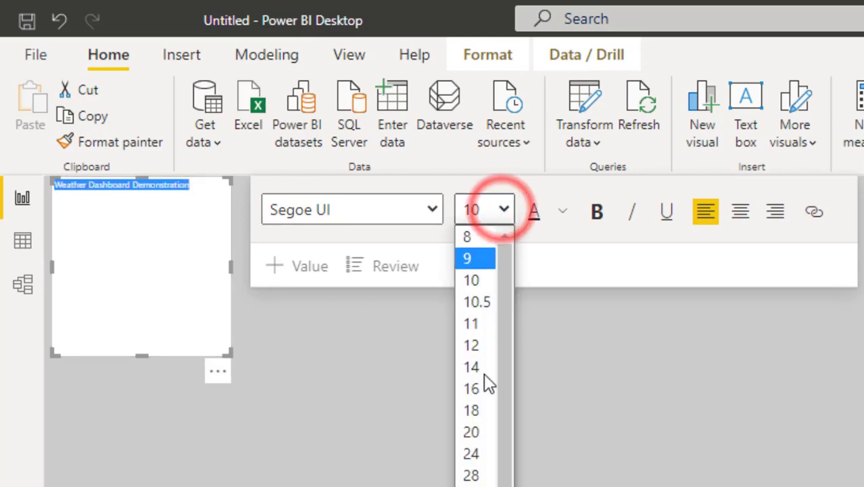
click(482, 453)
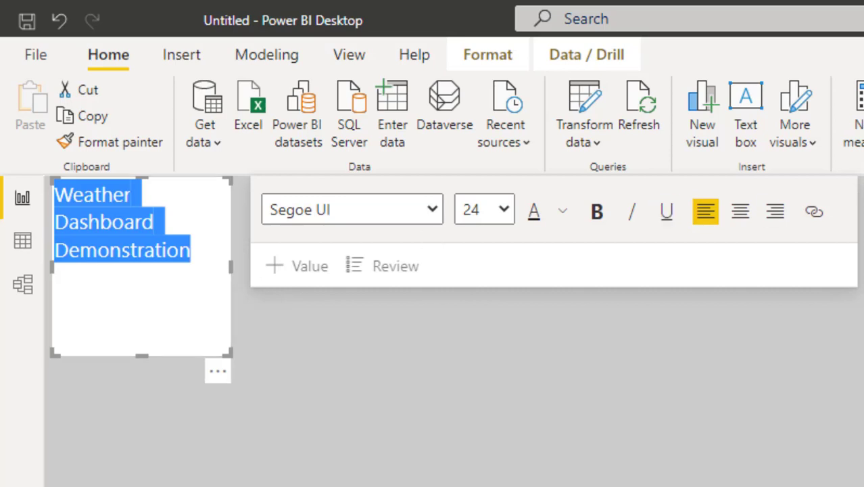
key(Escape)
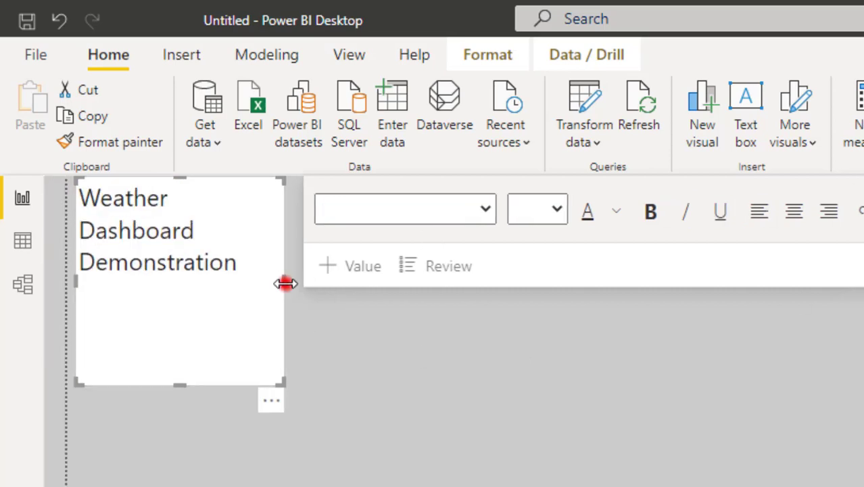
Stretch the title box across the top, center the text and shrink it to a thin banner.
drag(284, 281, 760, 278)
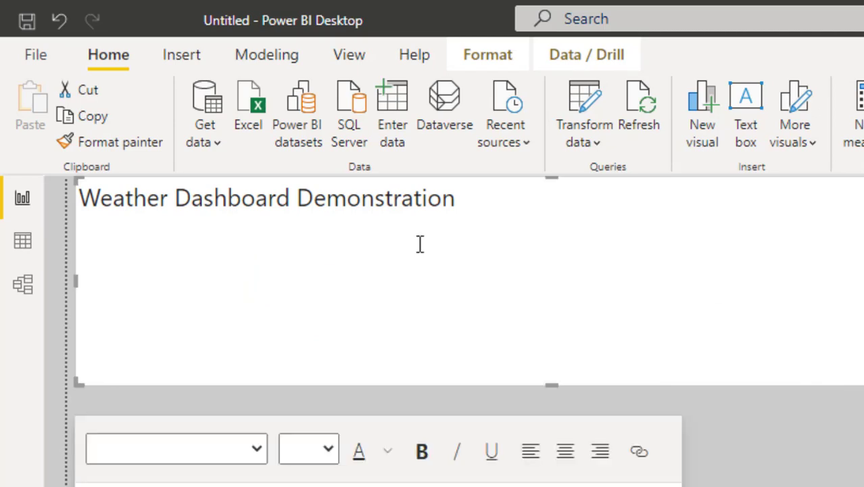
triple_click(348, 200)
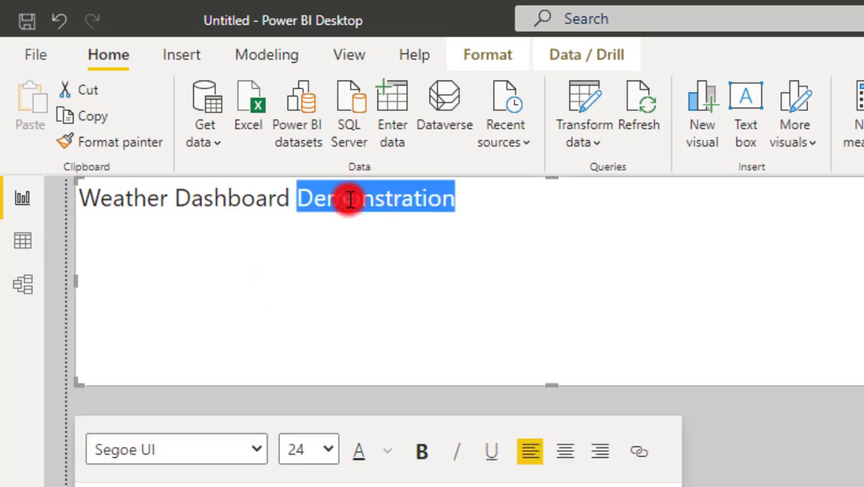
click(570, 458)
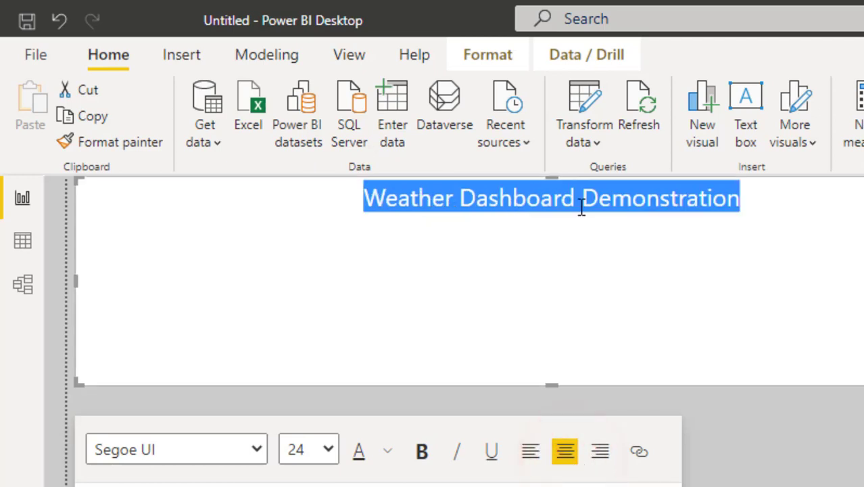
drag(556, 383, 556, 217)
click(790, 196)
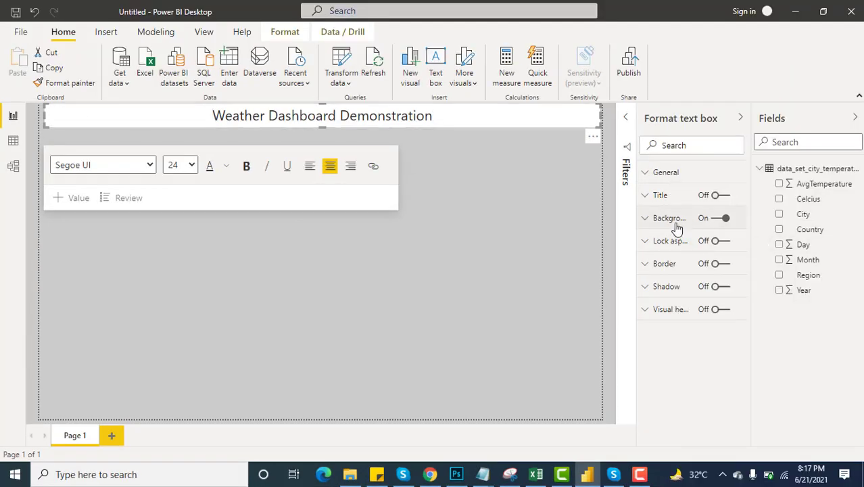
Set the title text box background to dark grey.
click(673, 220)
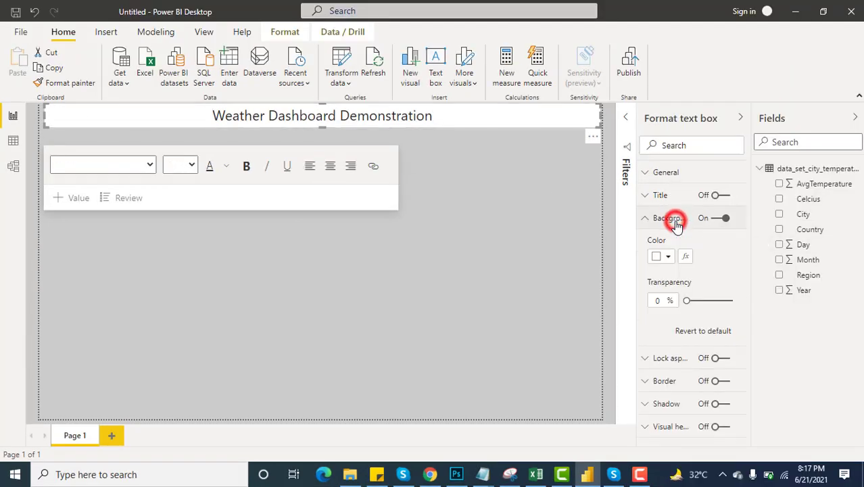
click(666, 257)
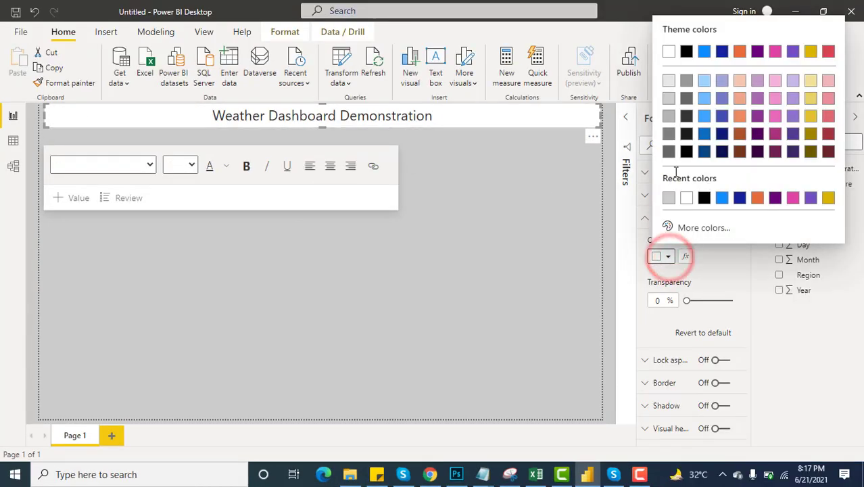
click(687, 98)
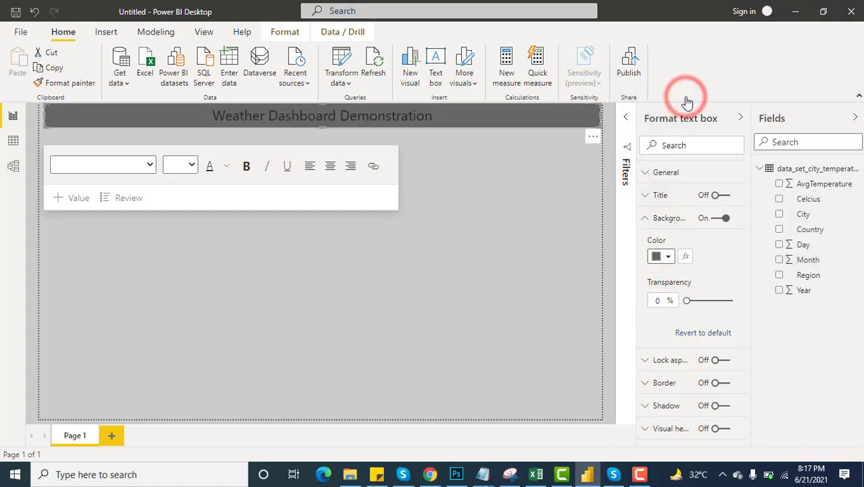
Make the Weather Dashboard Demonstration title text white and bold.
triple_click(400, 119)
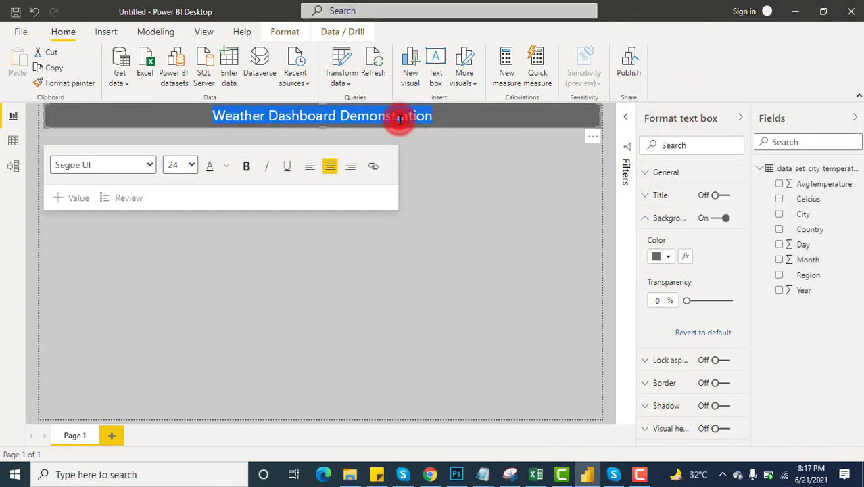
click(227, 168)
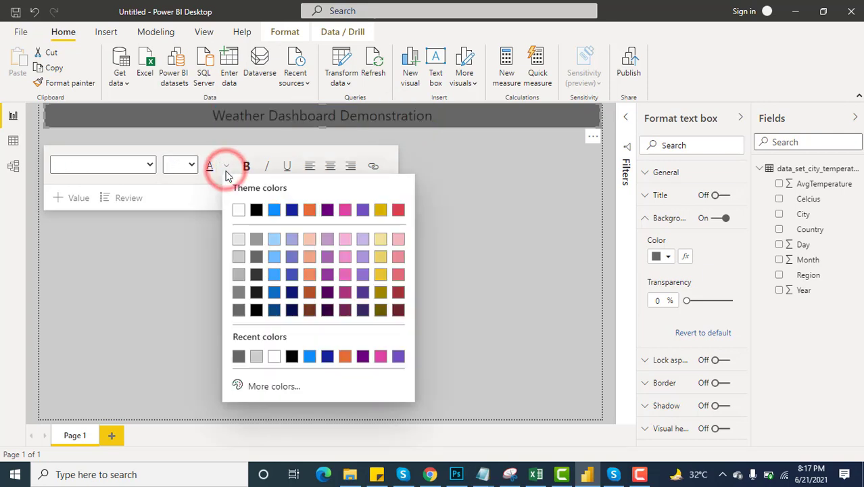
click(238, 207)
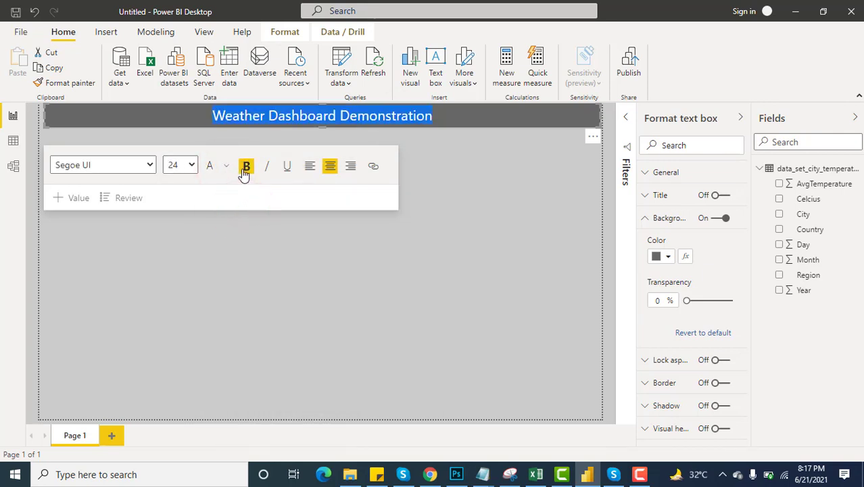
click(247, 166)
click(333, 247)
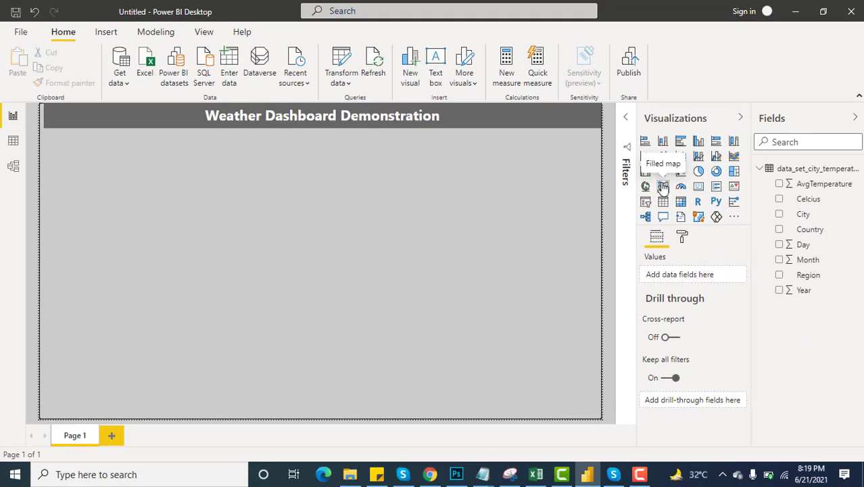
Add a filled map using Country, instead of City, as its location.
click(219, 114)
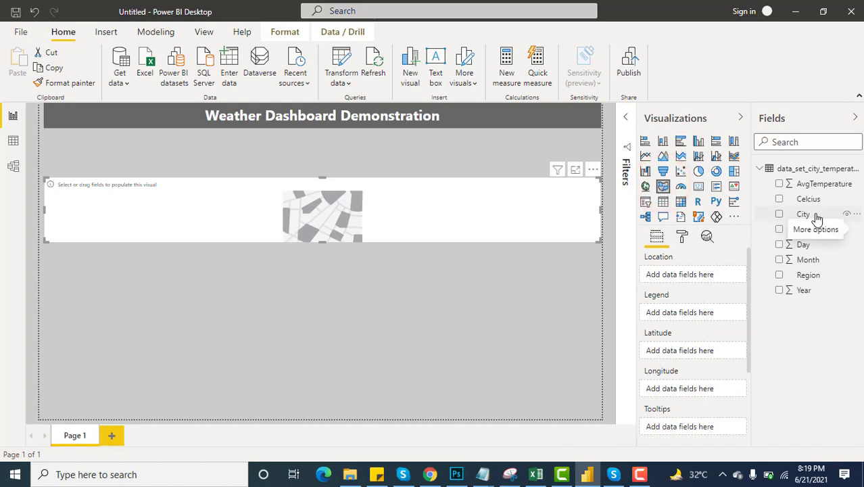
drag(817, 215, 345, 220)
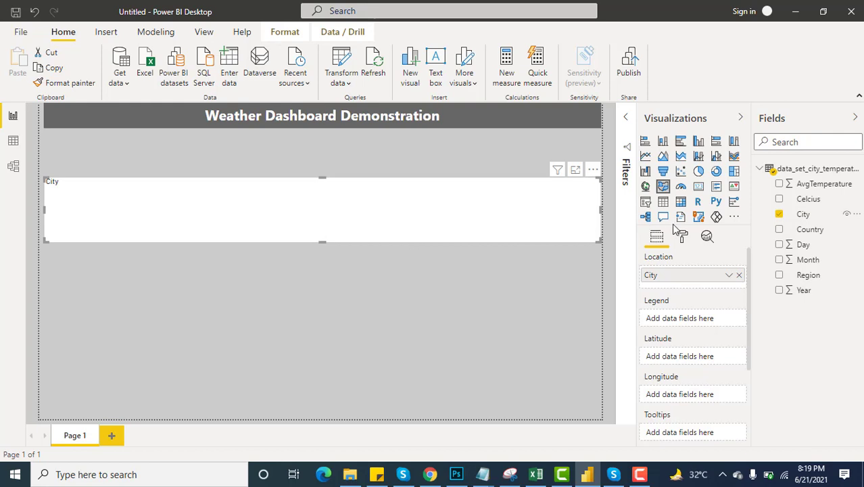
click(740, 277)
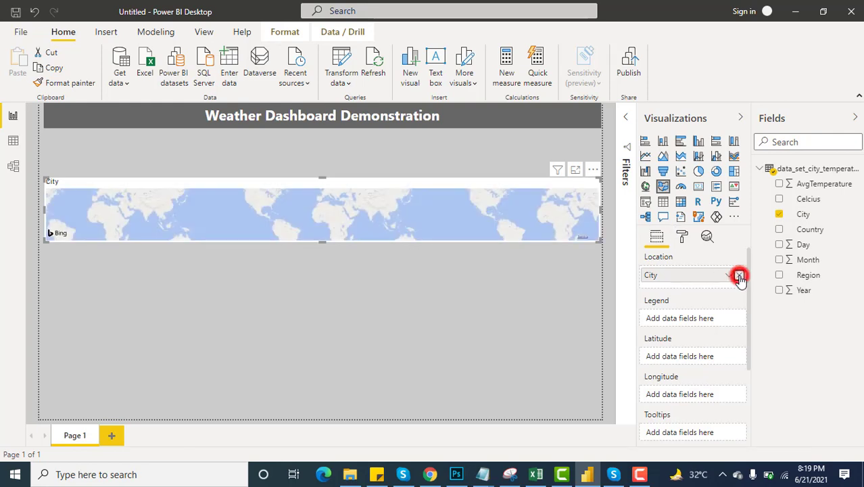
drag(820, 230, 651, 284)
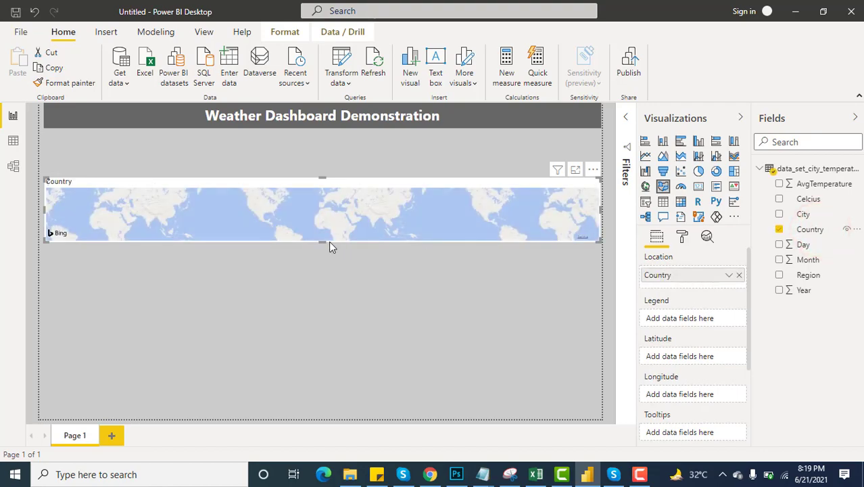
Resize the map into a tall, narrow visual on the left of the page.
drag(312, 306, 309, 389)
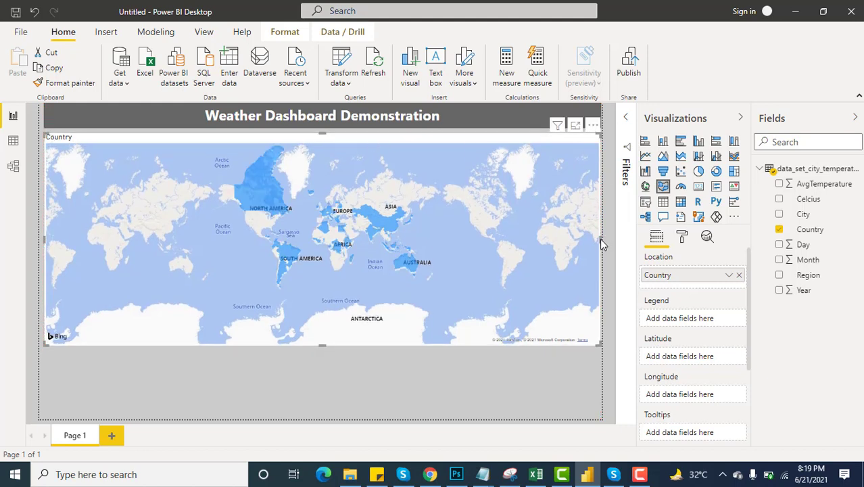
drag(600, 240, 231, 233)
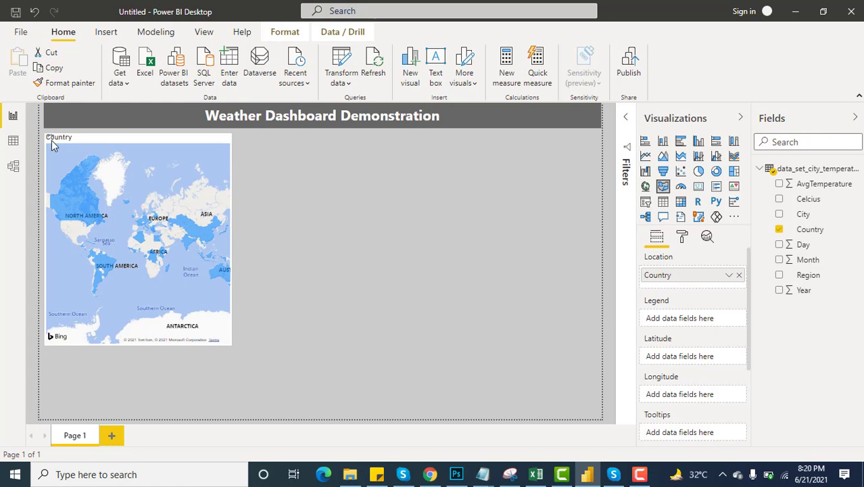
click(65, 149)
drag(138, 345, 138, 386)
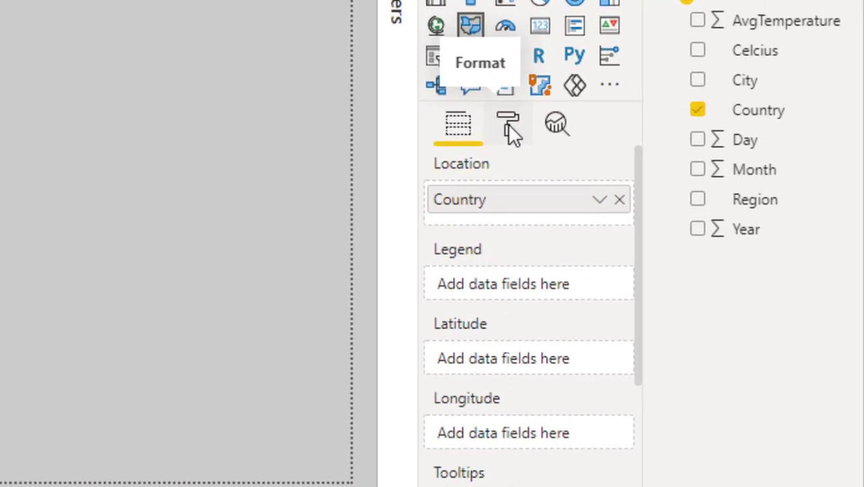
Set the map's default data colour to light gold.
click(479, 106)
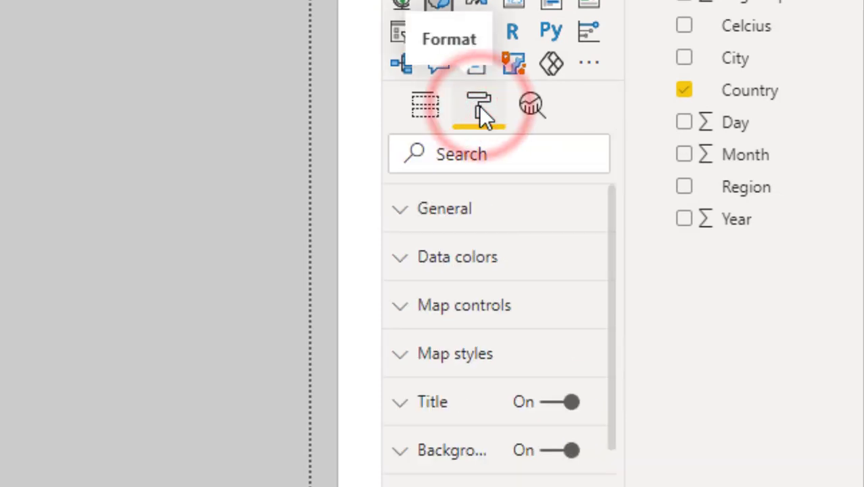
click(484, 228)
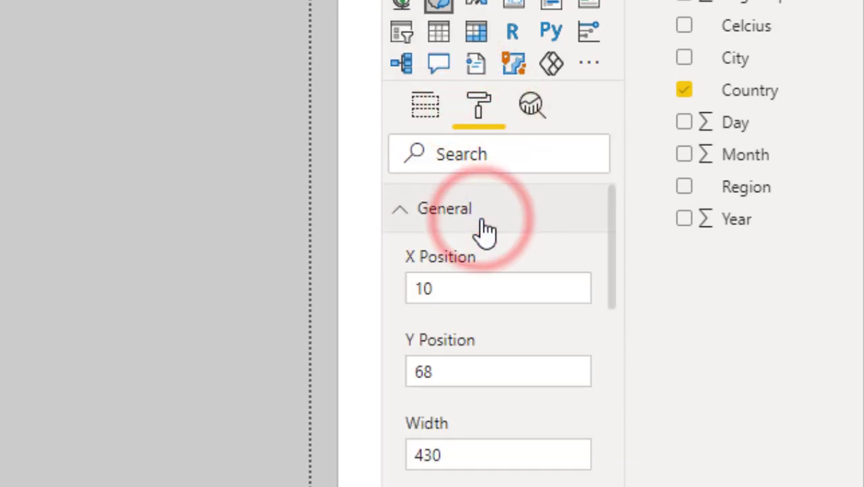
scroll(483, 218, down, 2)
scroll(484, 218, up, 2)
click(482, 209)
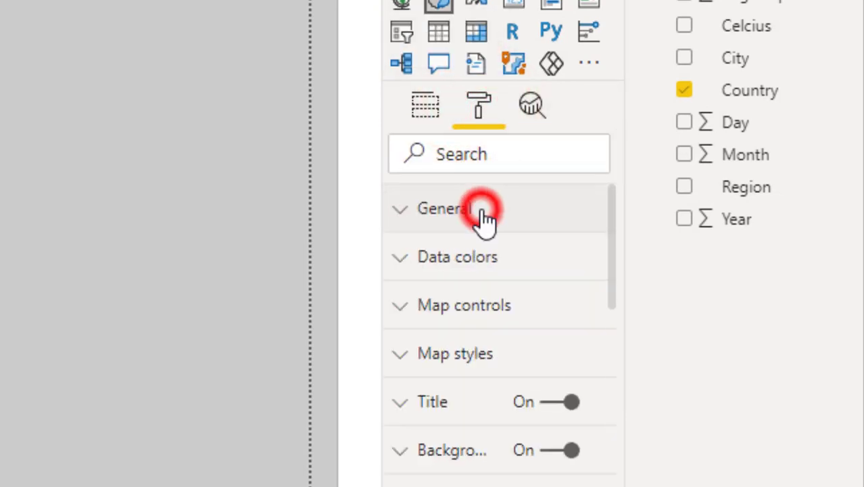
click(492, 262)
scroll(494, 263, down, 2)
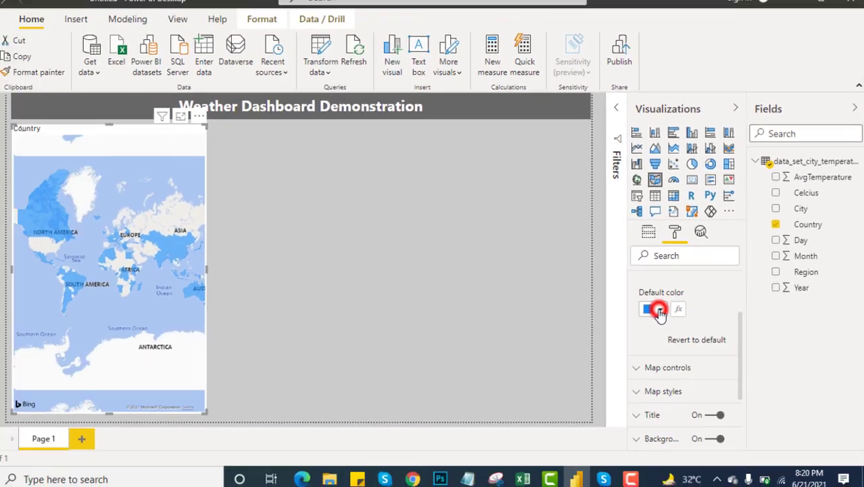
click(660, 310)
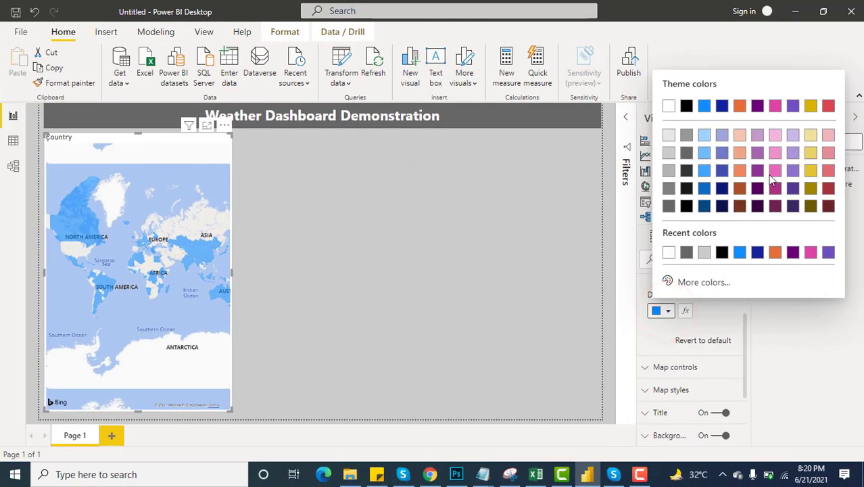
click(813, 154)
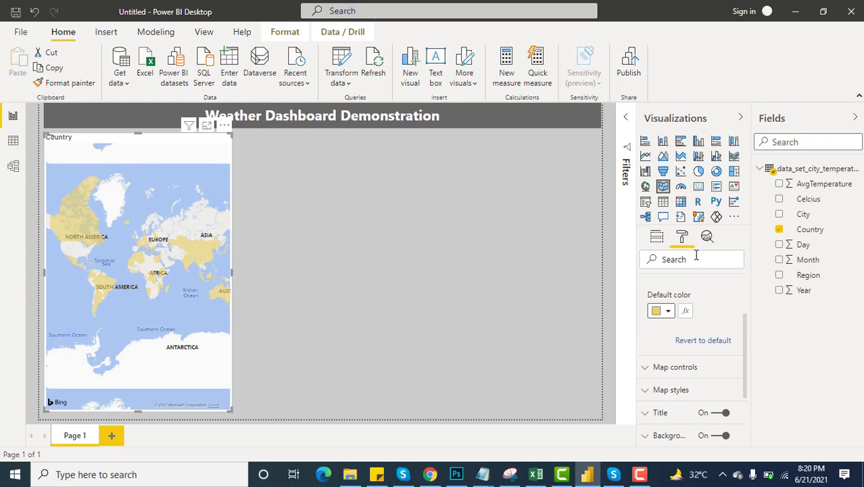
Turn off the map's Country title.
scroll(703, 291, up, 2)
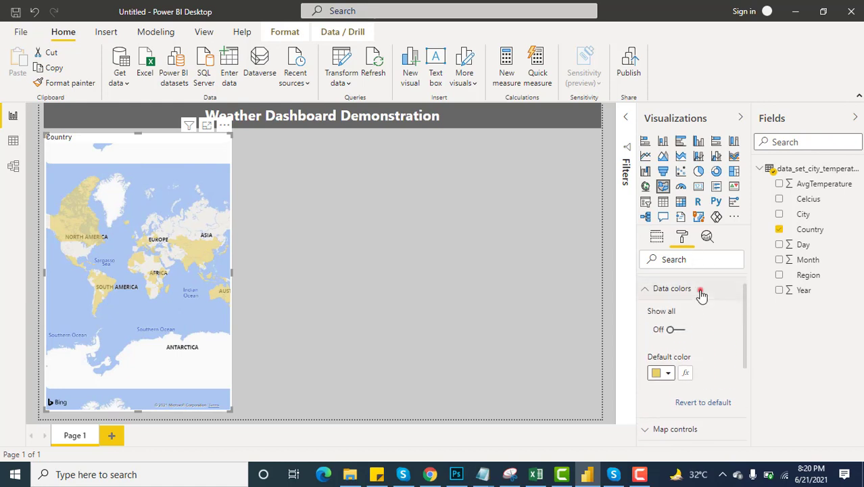
click(701, 291)
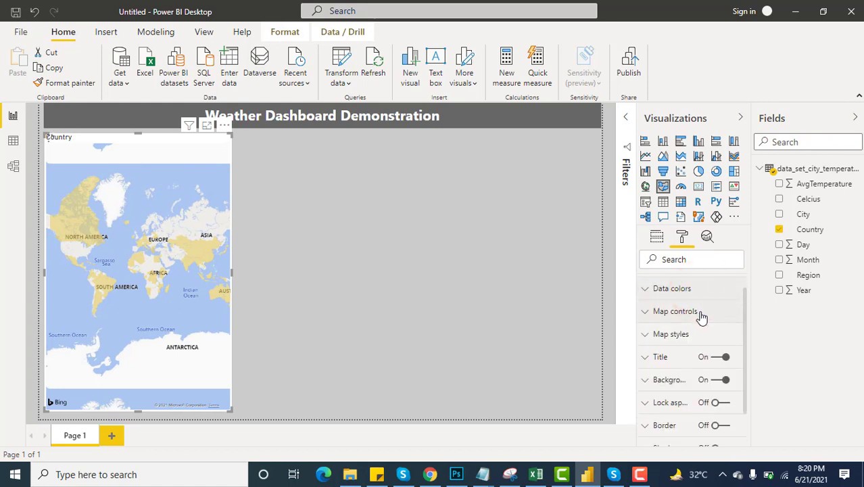
scroll(702, 317, down, 1)
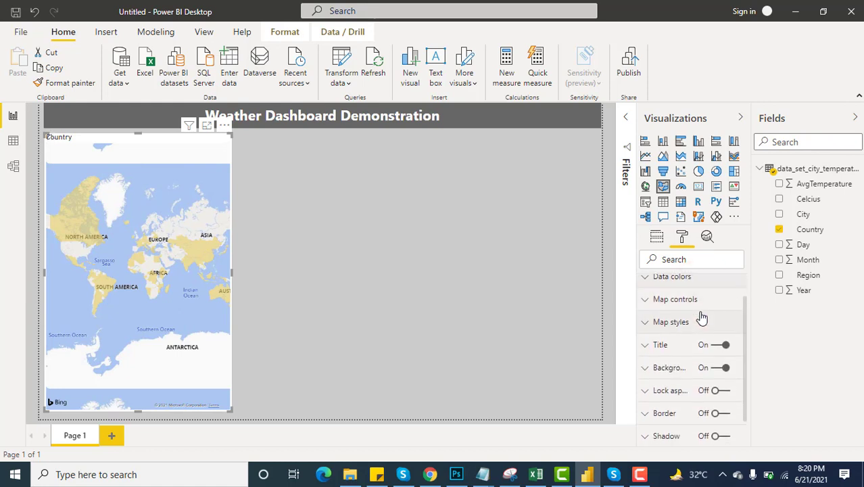
click(719, 346)
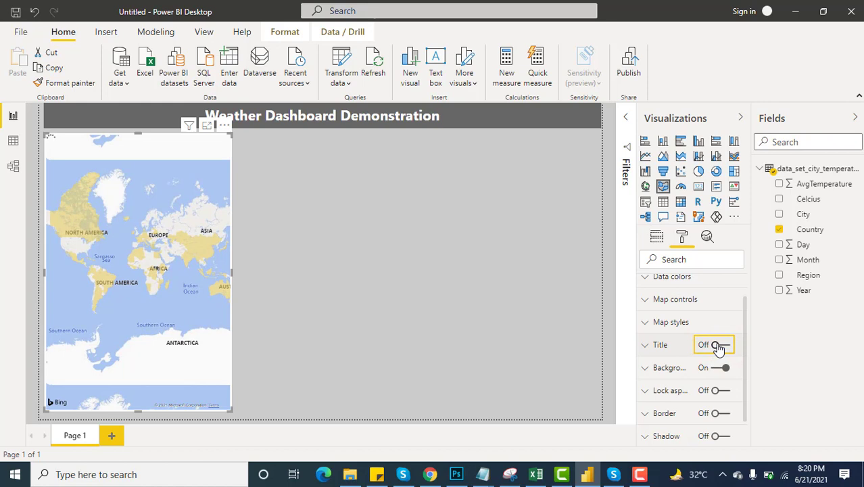
scroll(685, 374, up, 1)
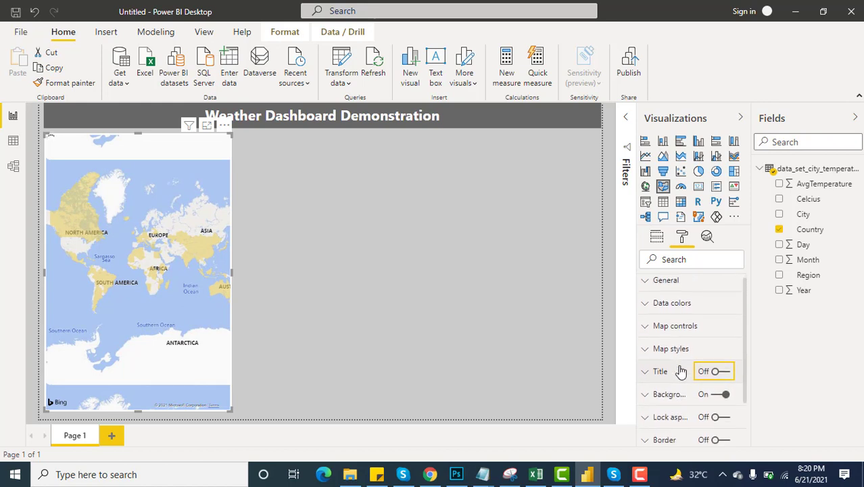
scroll(680, 370, down, 2)
scroll(681, 372, down, 1)
scroll(682, 371, up, 2)
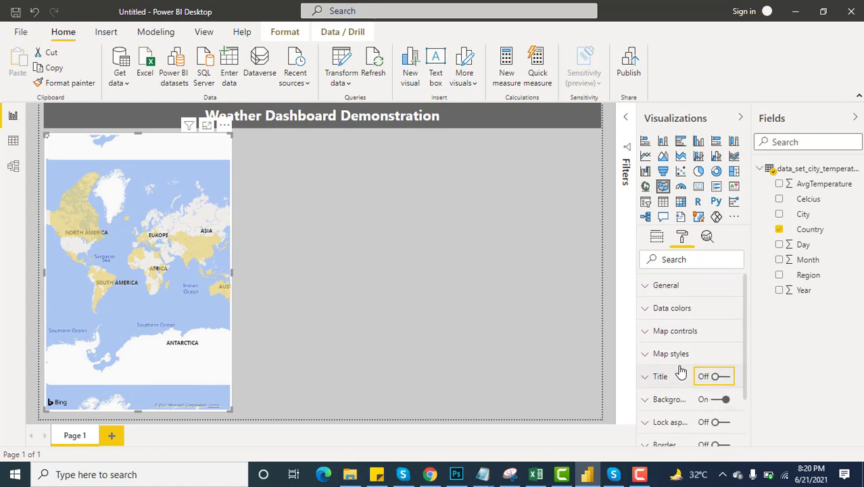
click(278, 196)
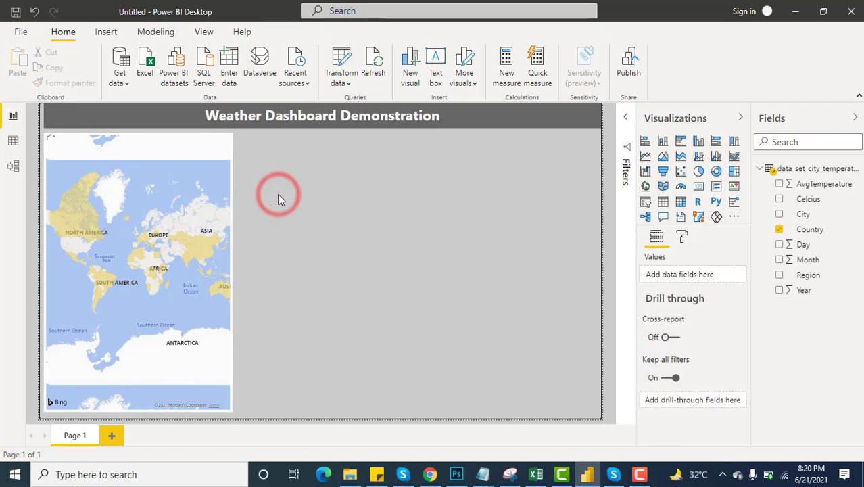
Centre the world map on Europe and add a narrowed empty slicer beside it.
double_click(159, 216)
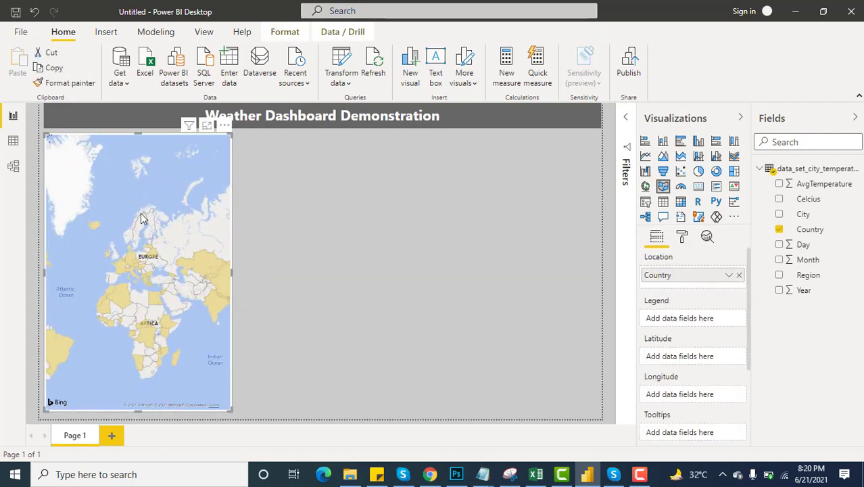
drag(122, 210, 138, 199)
click(259, 167)
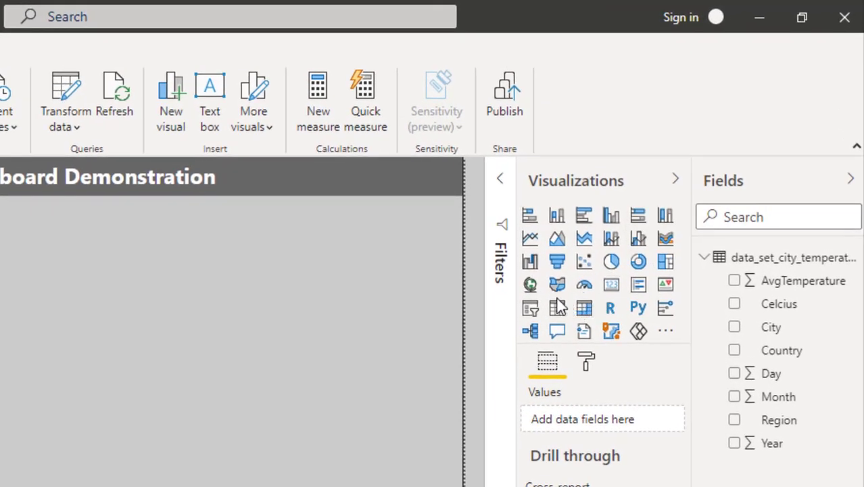
click(532, 311)
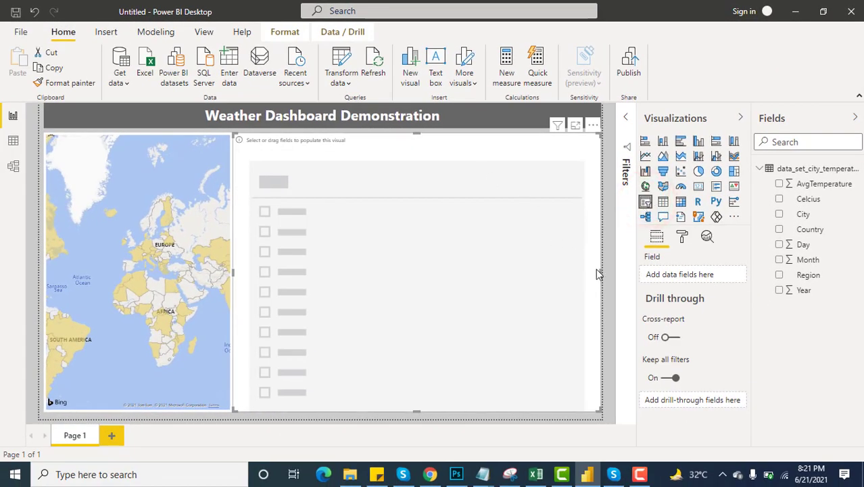
drag(600, 274, 391, 275)
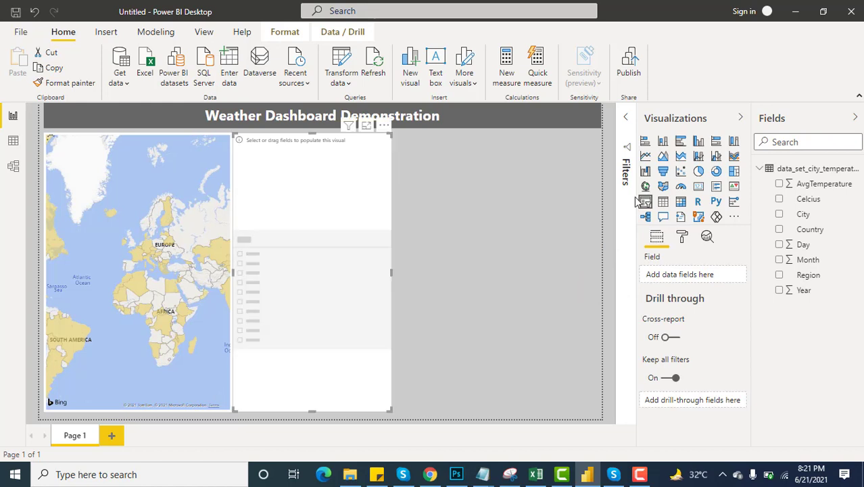
Fill the new slicer with the Country field and shorten the map to about half height.
click(359, 191)
drag(820, 231, 311, 286)
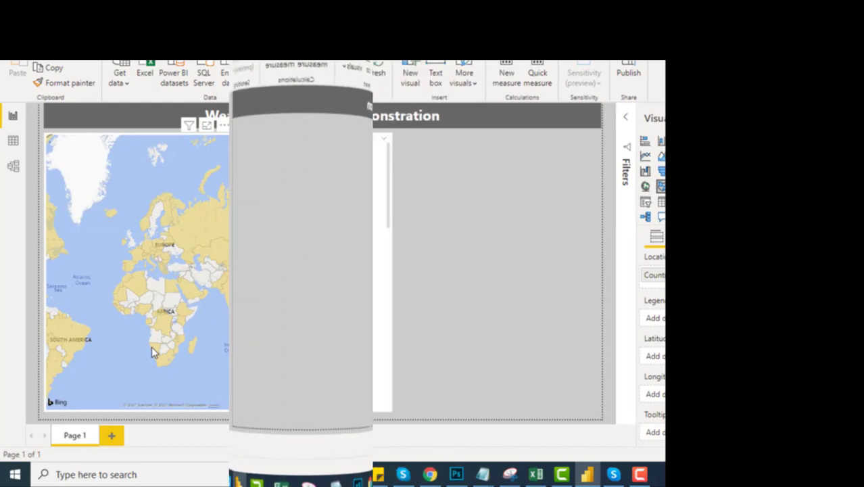
drag(137, 409, 141, 261)
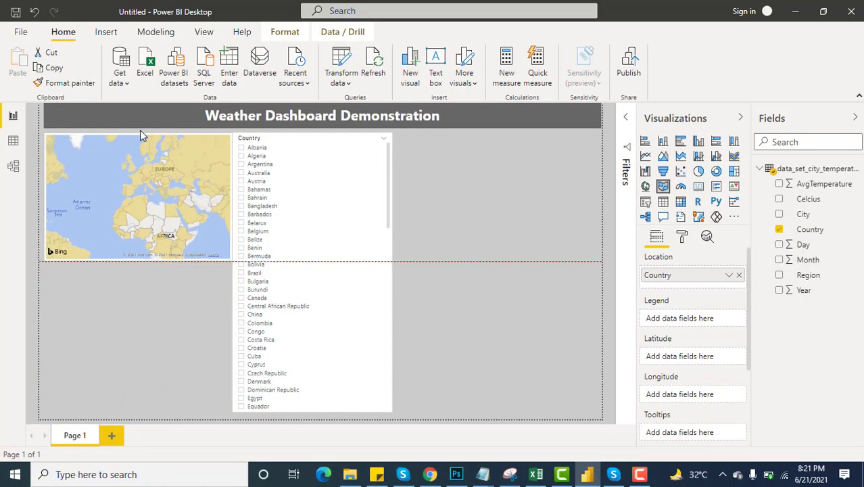
Pan the map toward Asia and North America and move the Country slicer to the left edge.
click(122, 138)
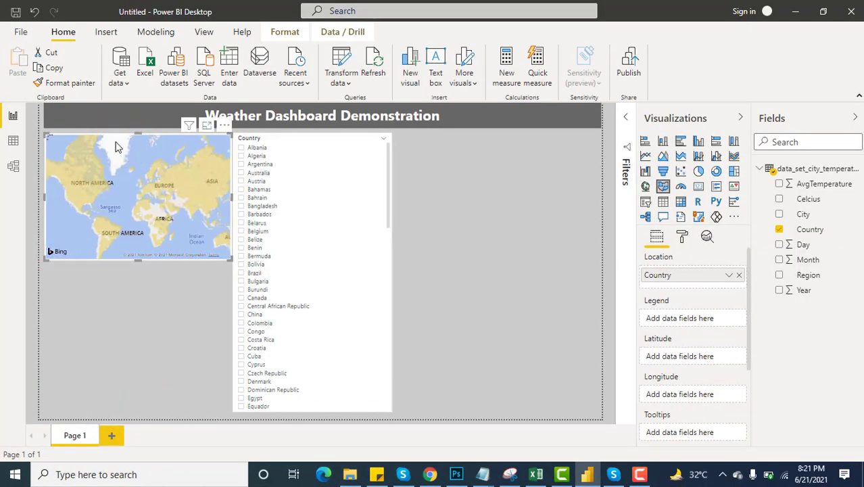
drag(110, 141, 430, 163)
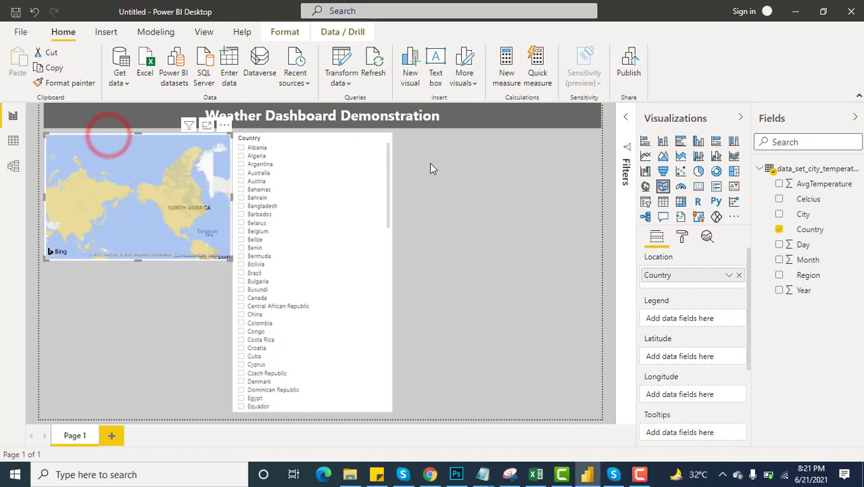
drag(227, 127, 526, 149)
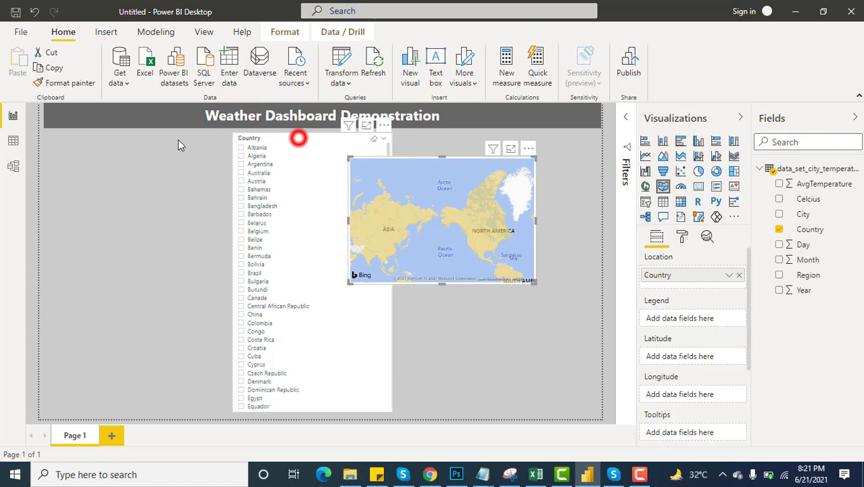
drag(299, 138, 113, 146)
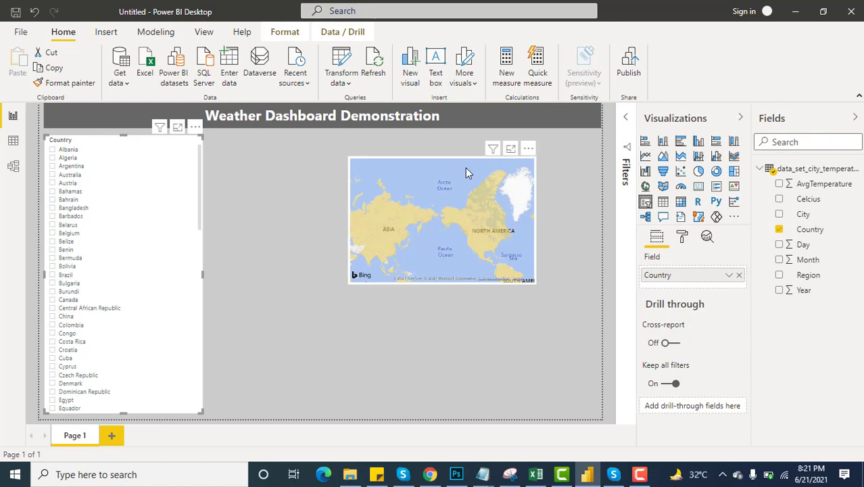
Move the world map down into the page's bottom-right corner.
drag(464, 160, 558, 142)
drag(556, 195, 560, 296)
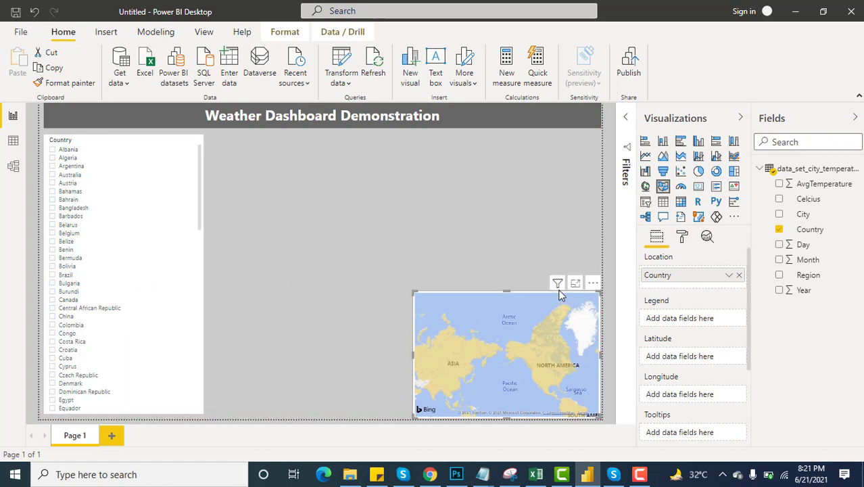
click(218, 149)
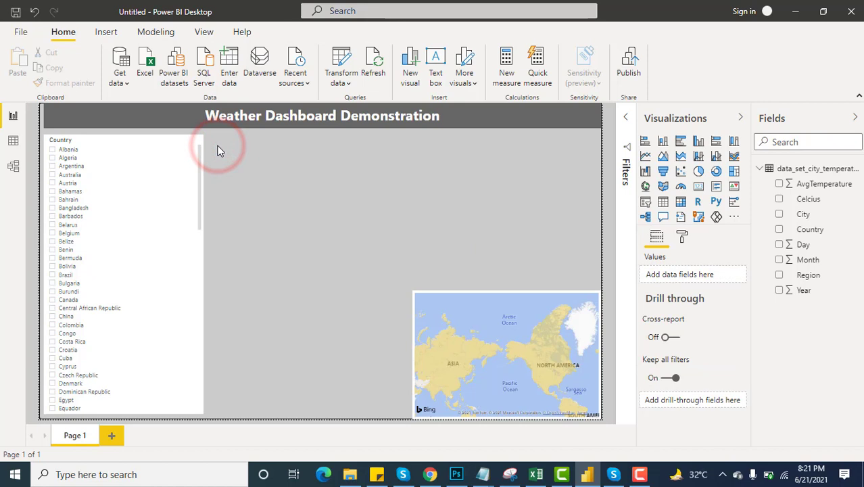
Add a narrowed slicer filled with the City field.
click(276, 175)
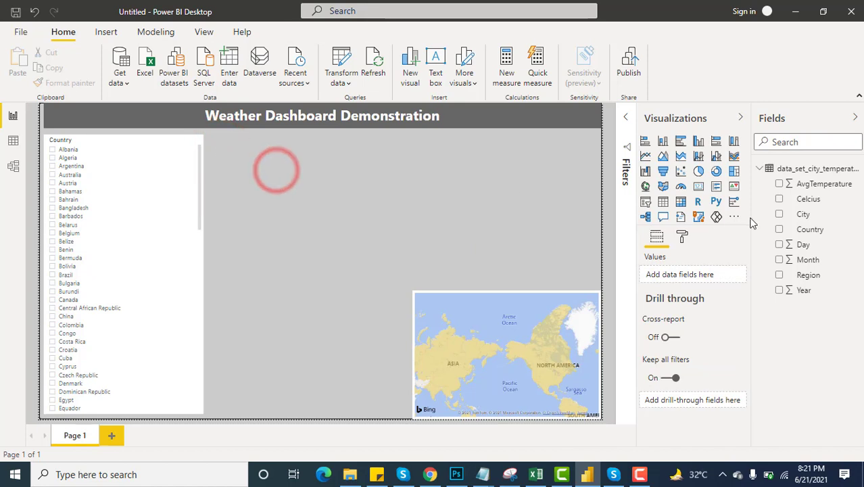
click(646, 202)
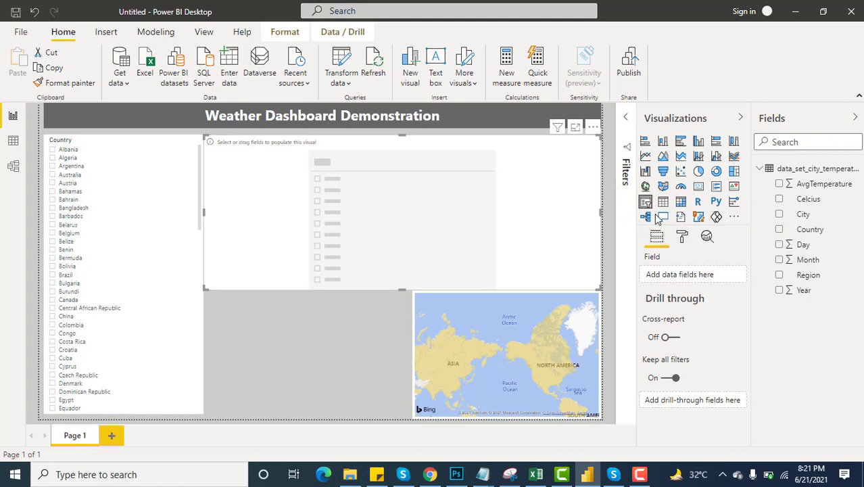
drag(795, 215, 353, 206)
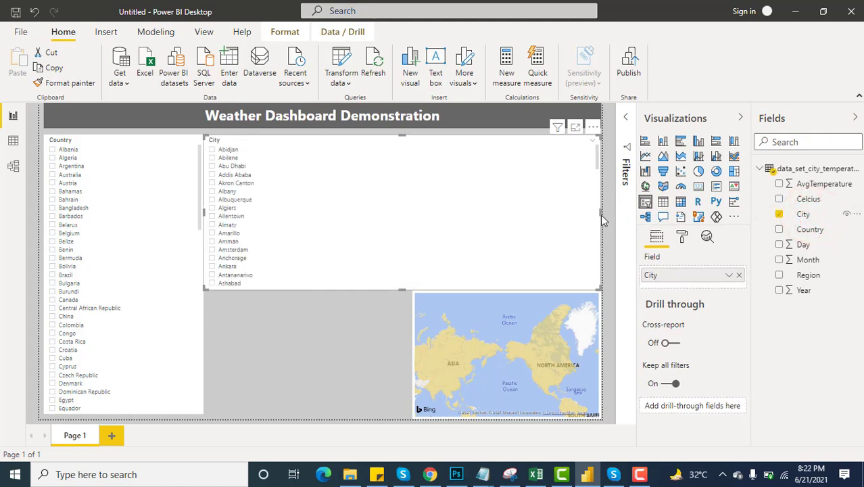
drag(601, 215, 330, 222)
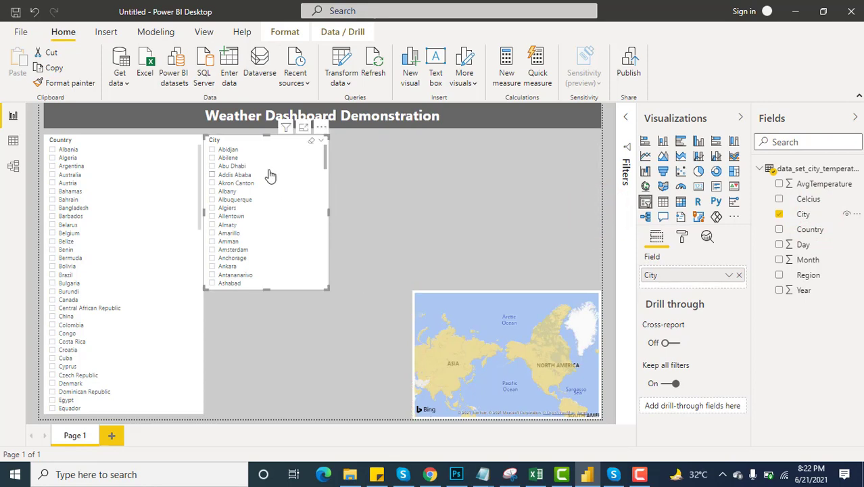
drag(237, 134, 244, 142)
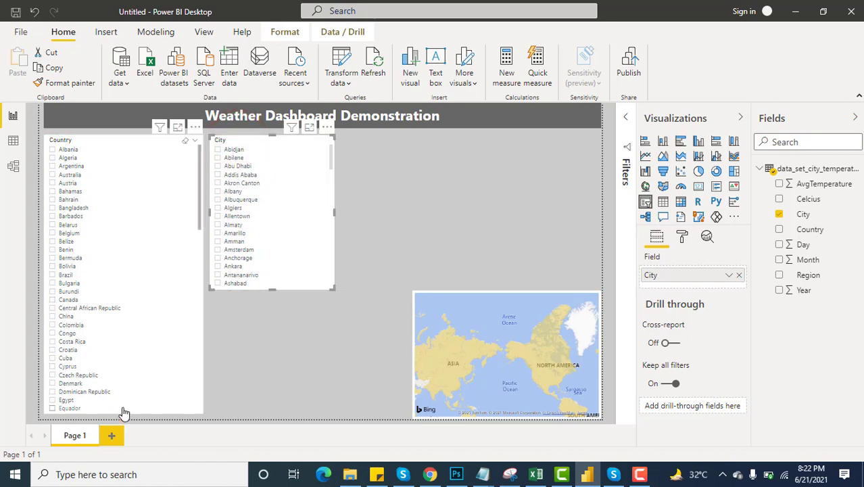
Shorten and narrow the Country slicer to match City, with City placed right beside it.
click(140, 136)
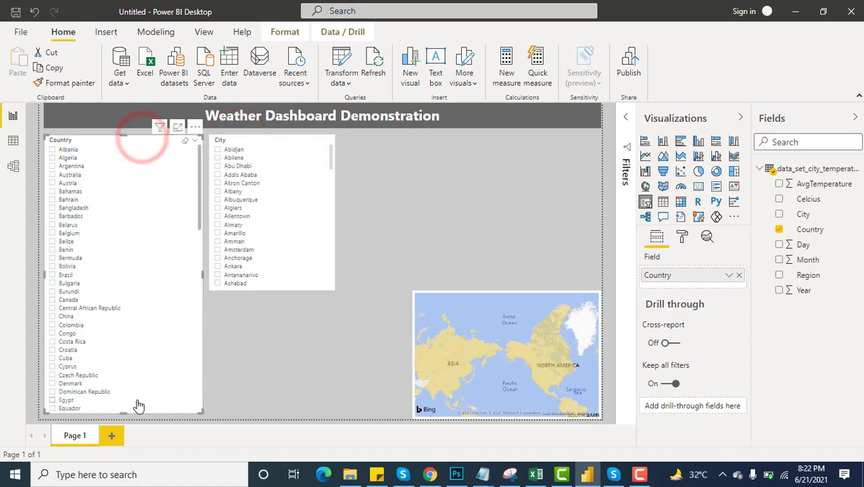
drag(126, 411, 134, 290)
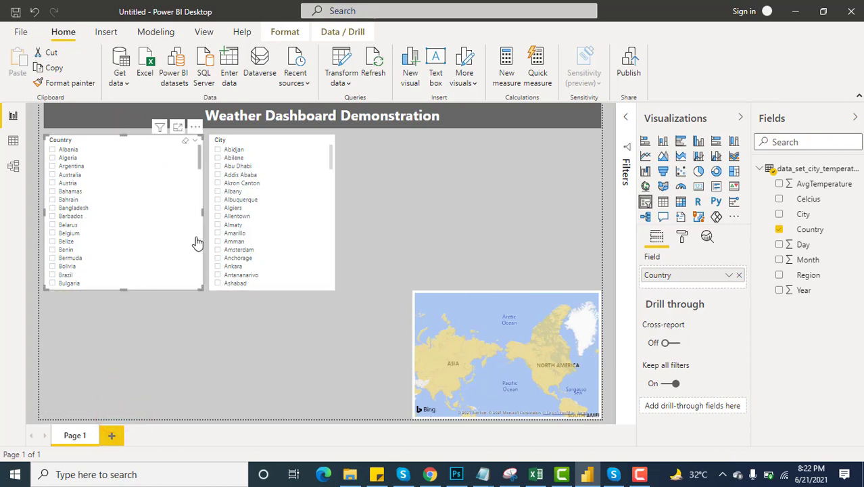
drag(203, 214, 176, 213)
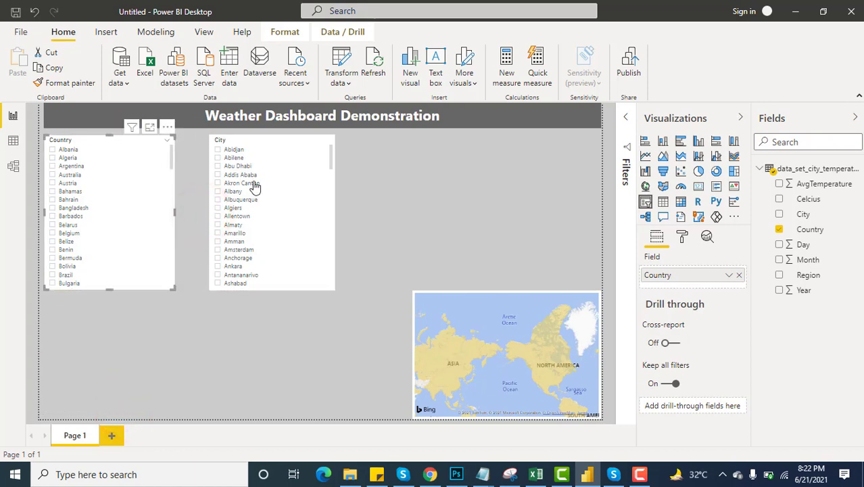
drag(249, 140, 225, 144)
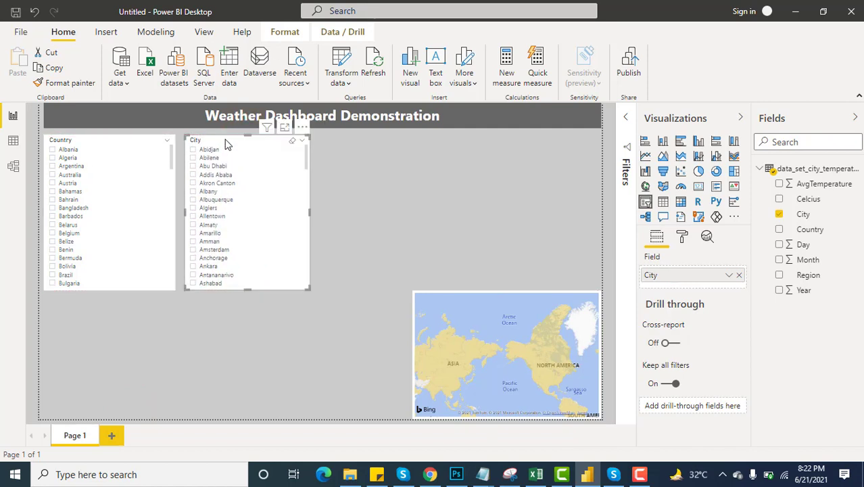
click(397, 221)
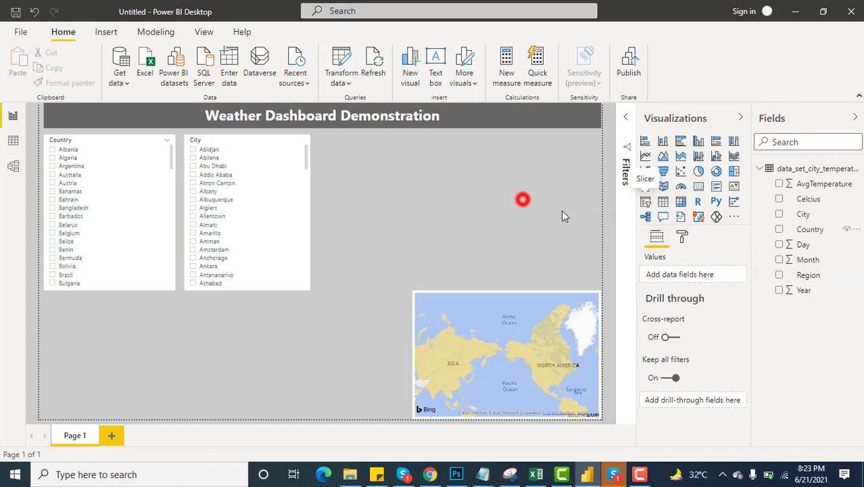
Add a narrow Region slicer beside City and shrink the map from its top-left corner.
click(646, 201)
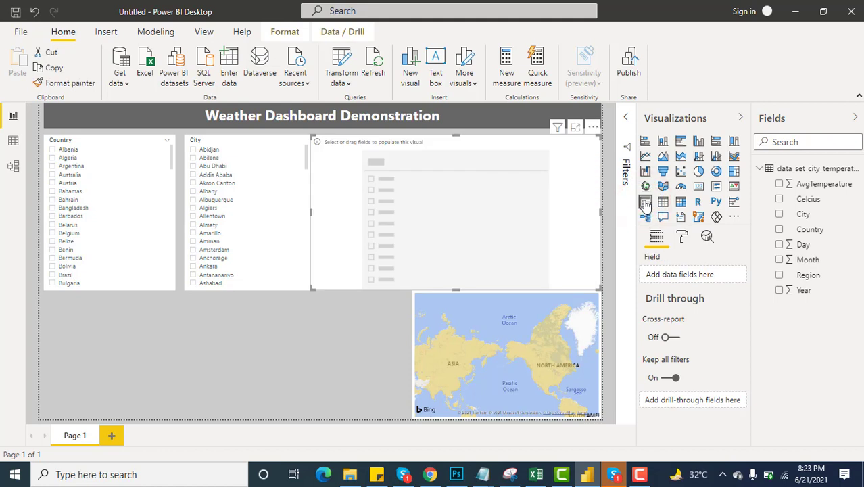
drag(808, 282, 444, 217)
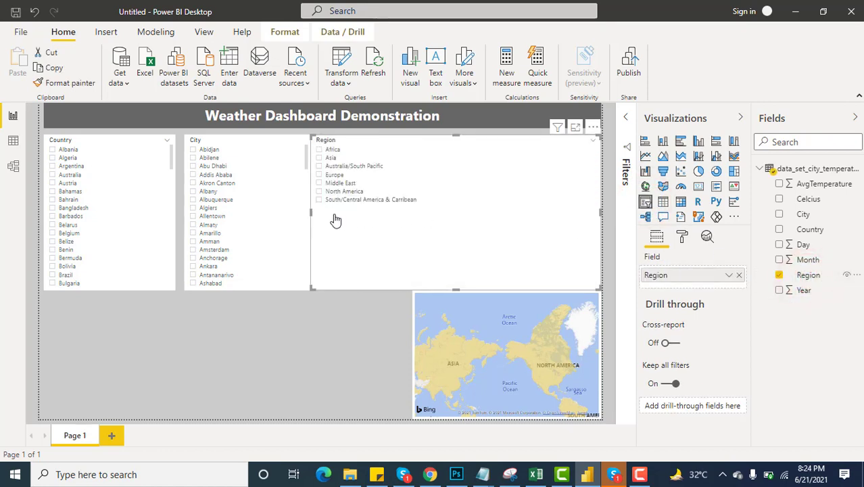
click(308, 215)
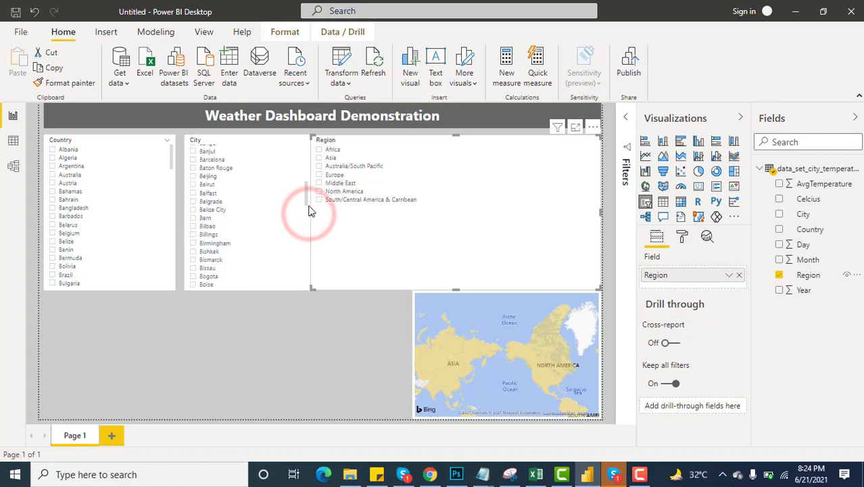
drag(310, 213, 323, 213)
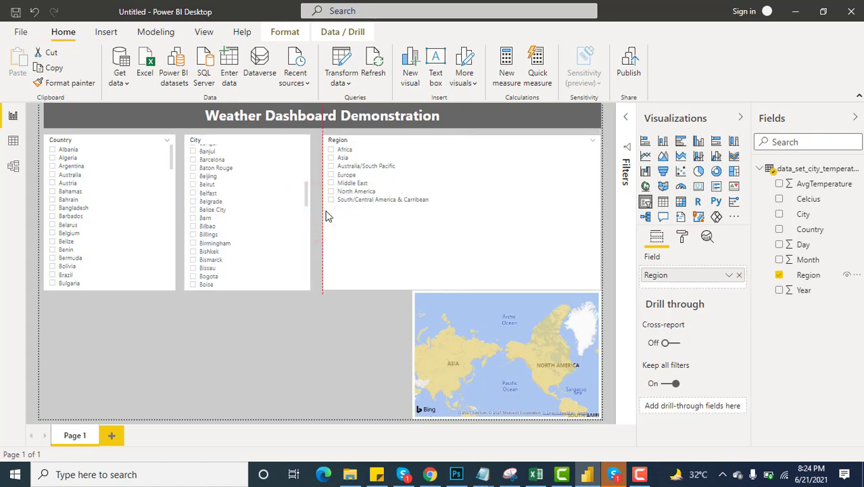
drag(599, 215, 447, 217)
drag(414, 293, 452, 316)
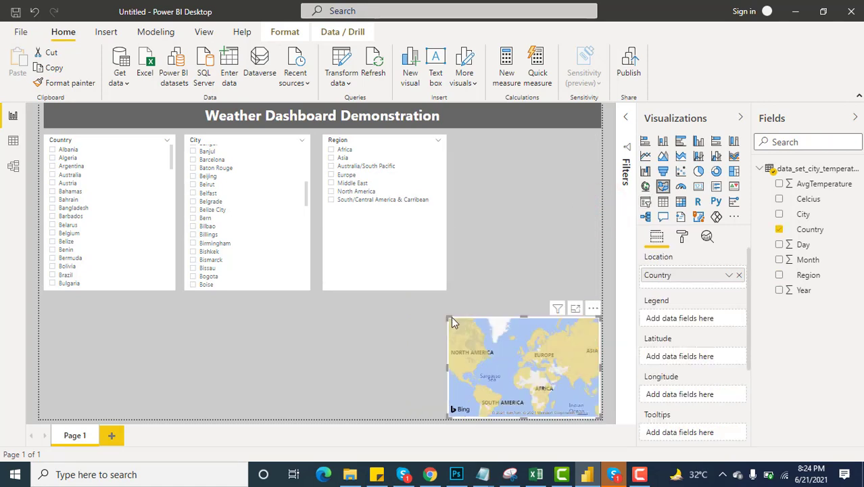
click(522, 223)
Add a Year slicer beside Region, switched to List style and narrowed from the left.
click(647, 208)
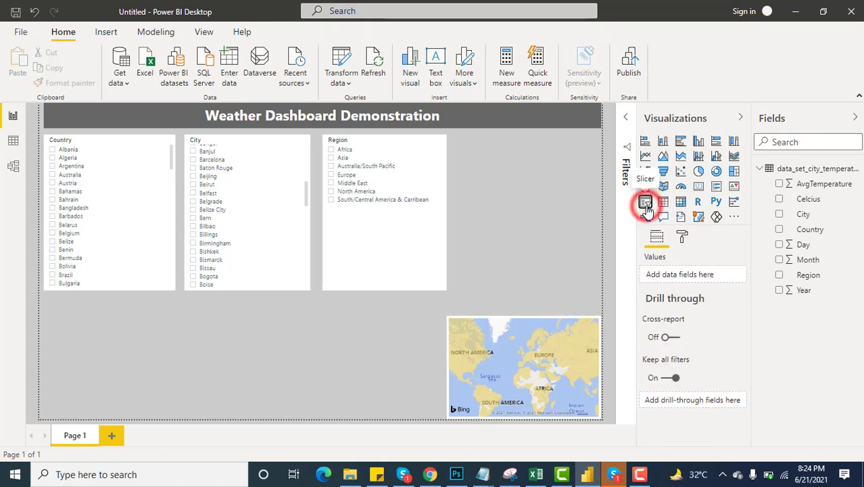
drag(817, 293, 533, 238)
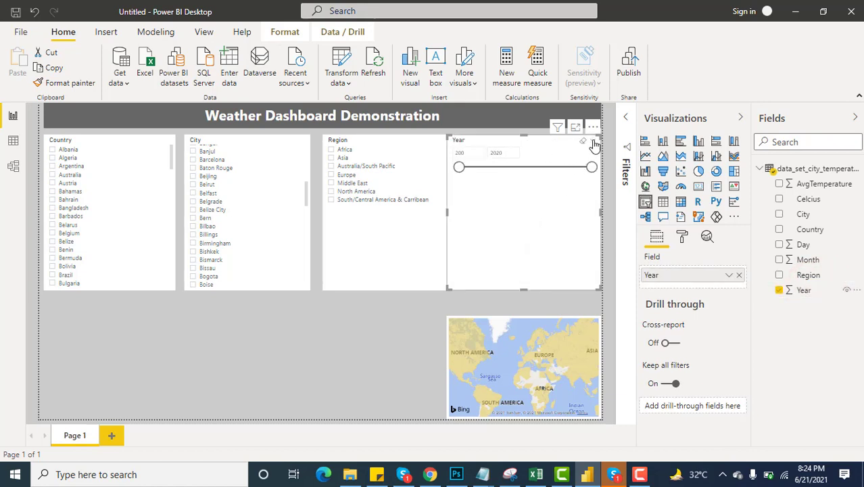
click(593, 142)
click(544, 155)
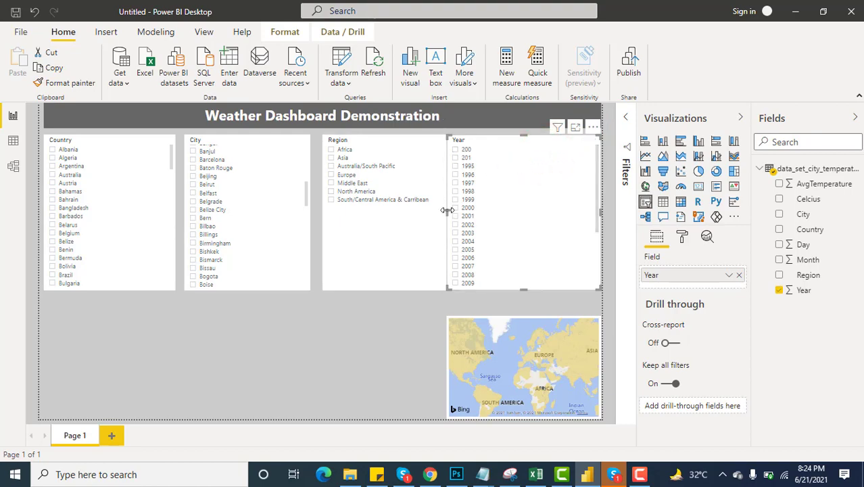
drag(447, 210, 459, 212)
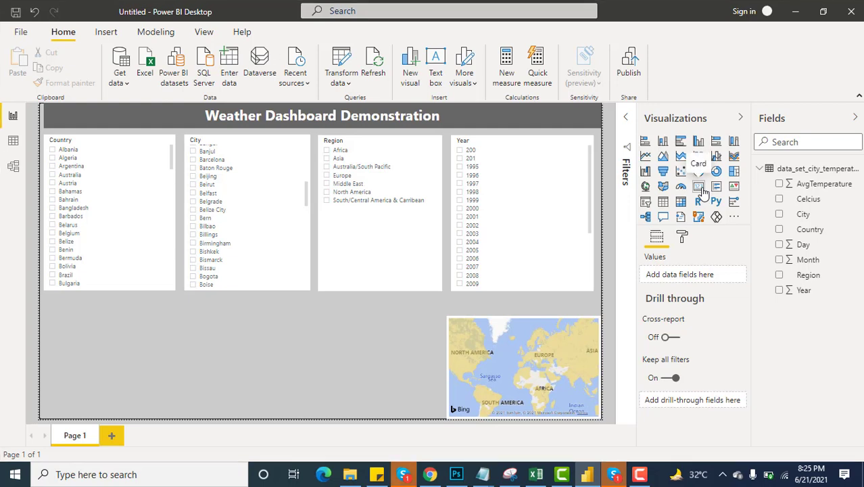
Add a card visual on the bottom row filled with the Celcius field, showing First Celcius.
click(702, 190)
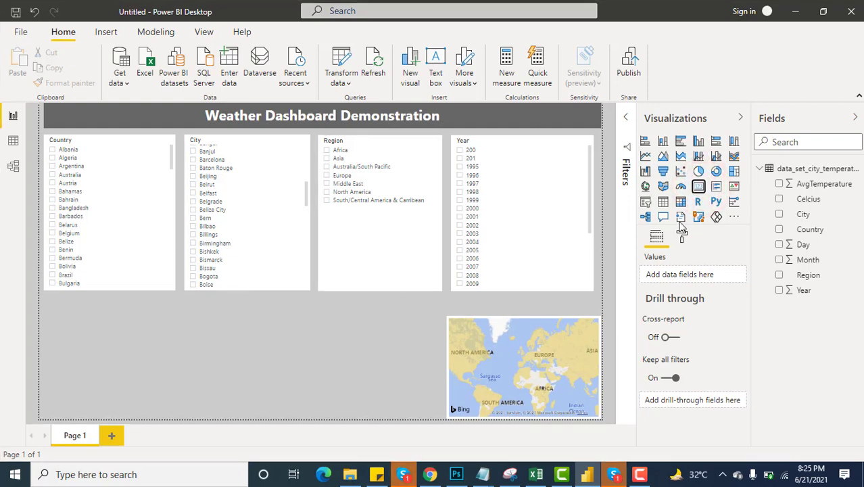
click(700, 187)
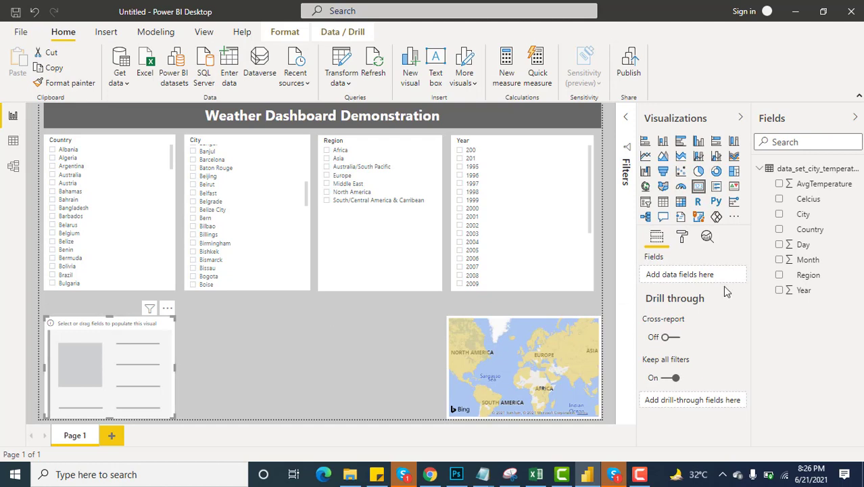
drag(812, 198, 112, 343)
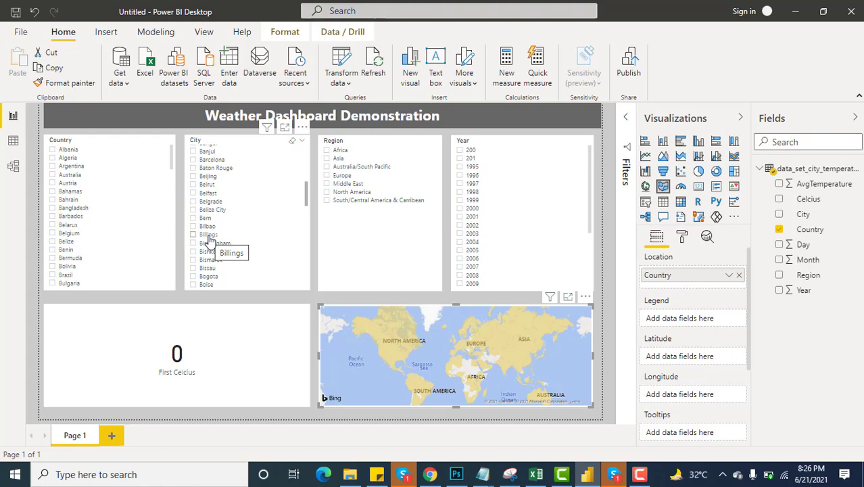
Tick Pakistan in Country, Islamabad in City and 2017 in Year.
scroll(108, 227, down, 8)
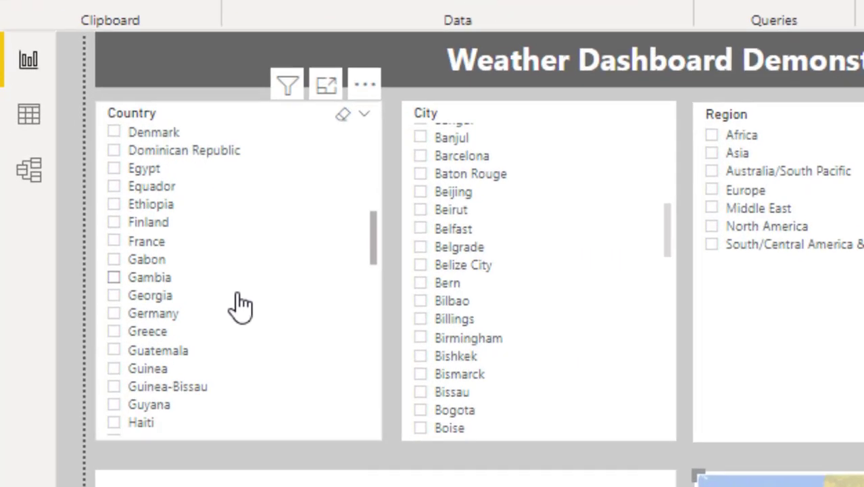
scroll(242, 306, down, 10)
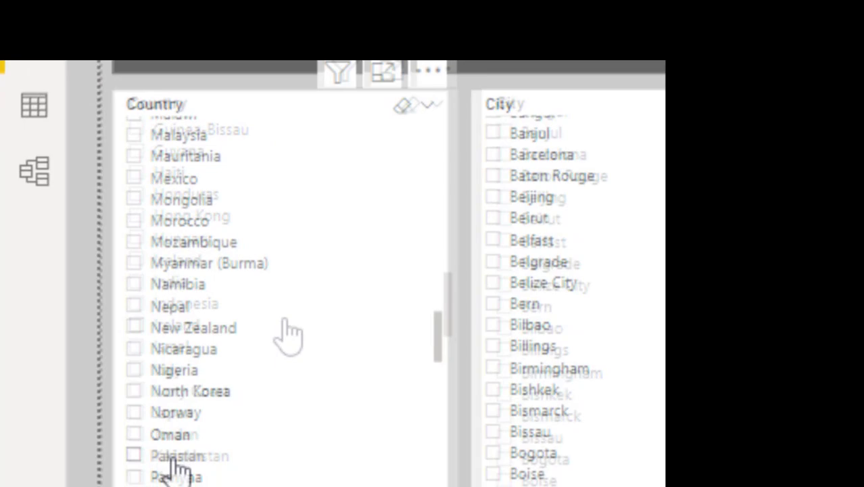
click(169, 454)
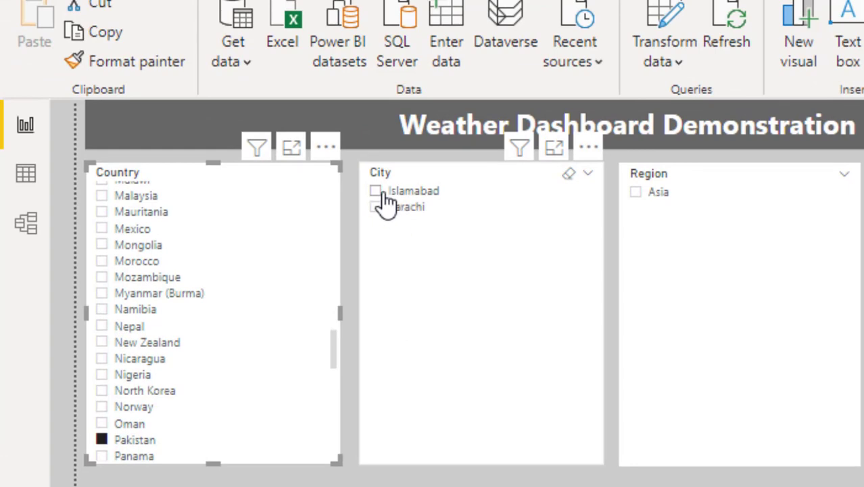
click(375, 192)
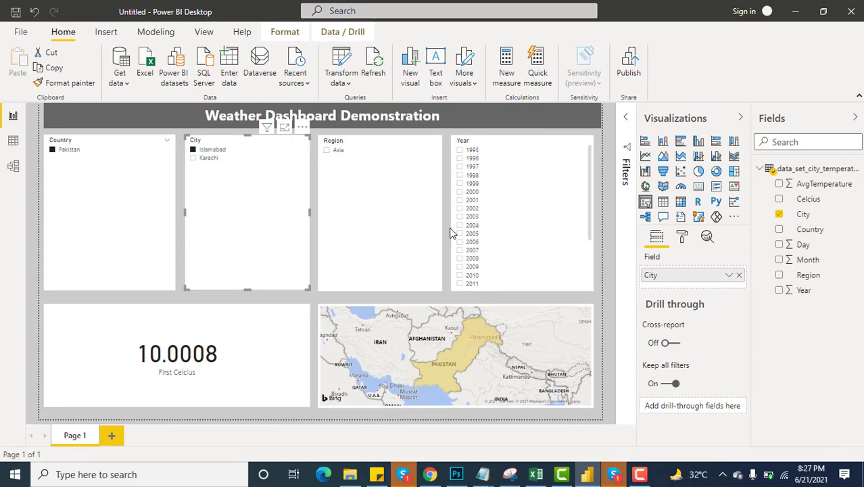
scroll(463, 241, down, 3)
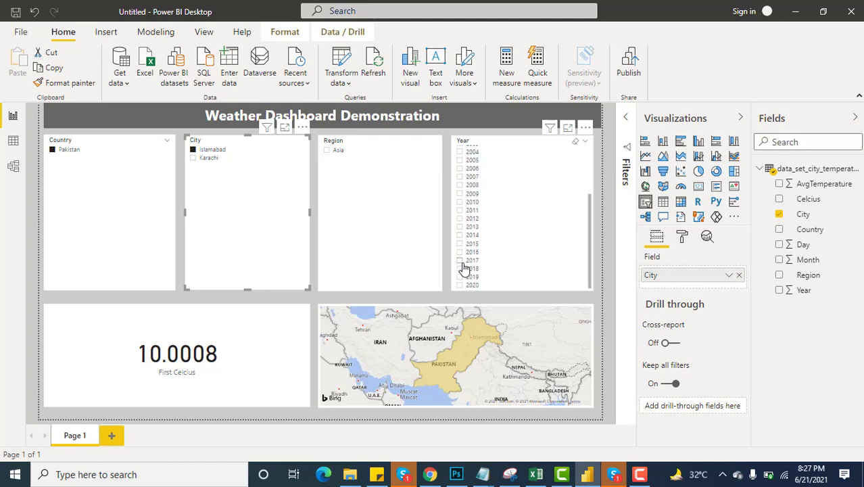
click(461, 262)
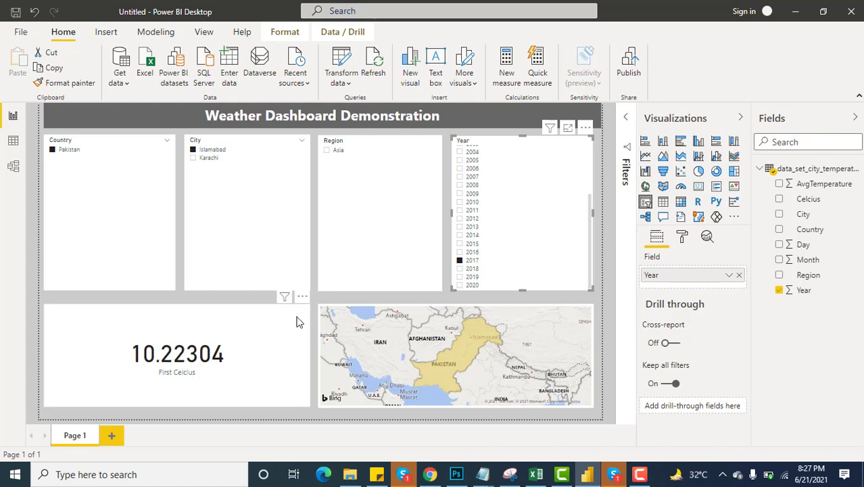
Shrink the map into the right end of the bottom row.
click(345, 309)
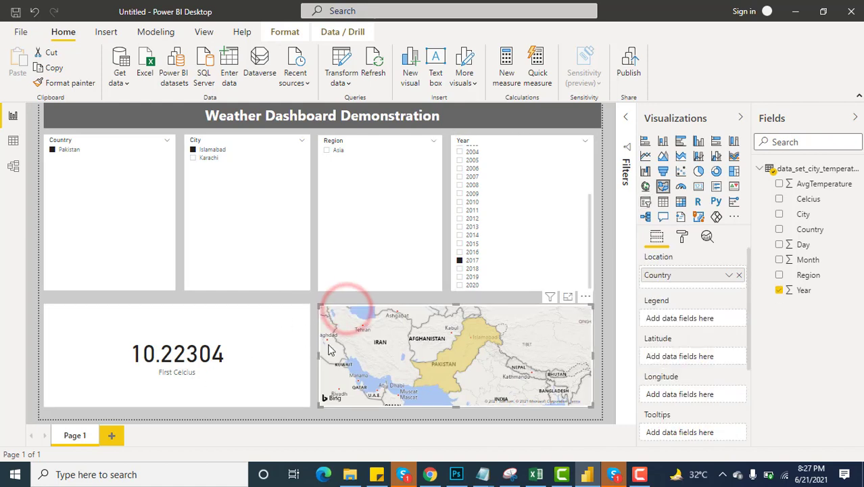
drag(319, 352, 453, 357)
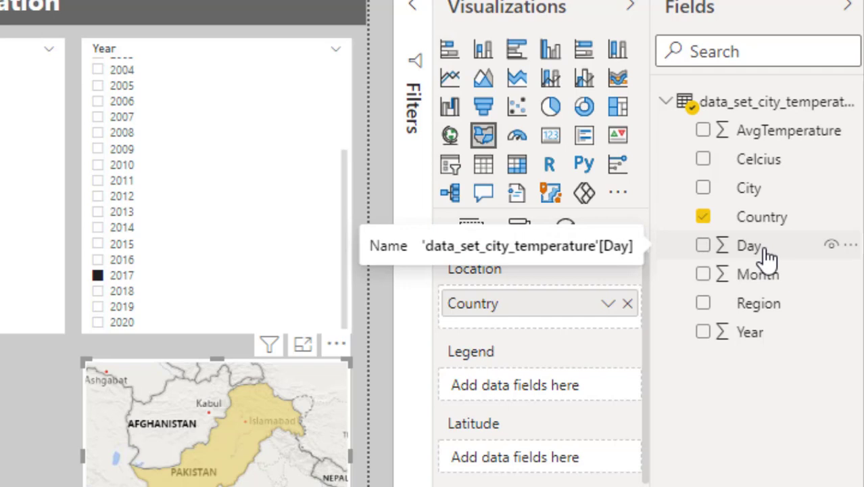
click(230, 342)
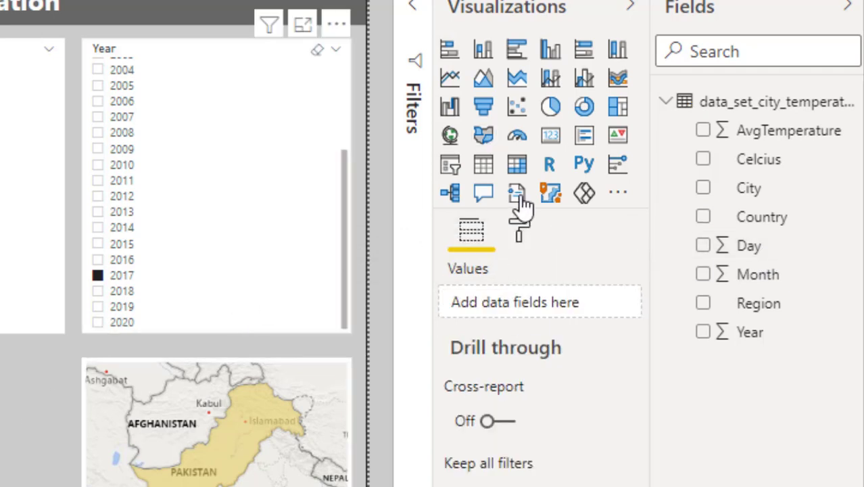
Add a slicer filled with the Day field and switch it to List style.
click(449, 166)
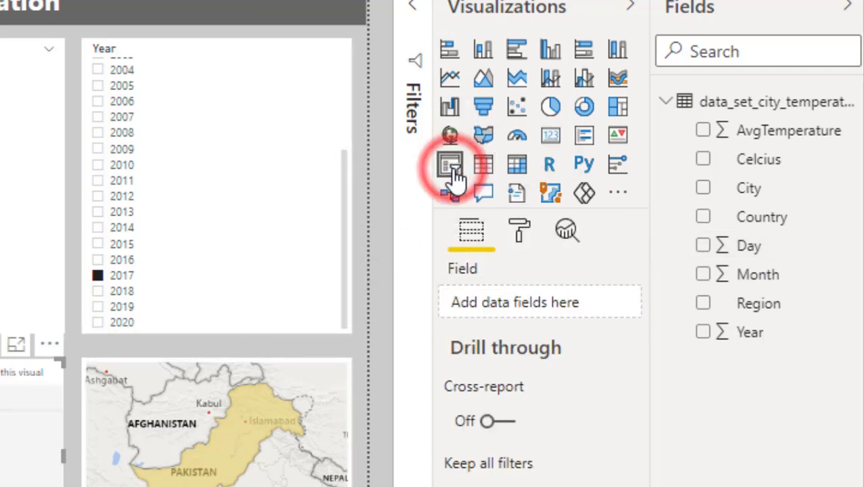
drag(749, 246, 63, 405)
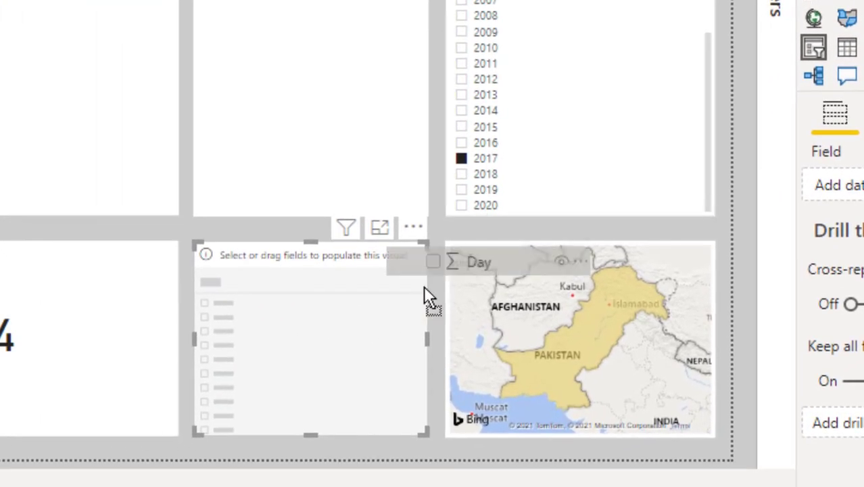
drag(425, 287, 341, 354)
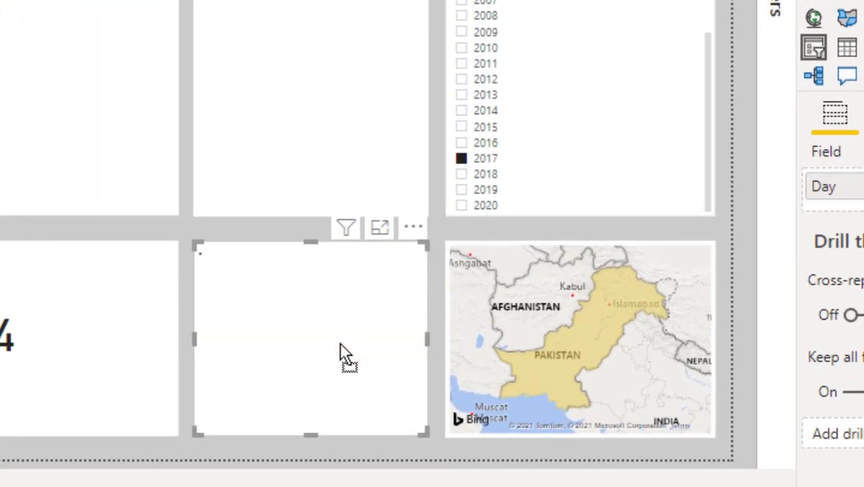
click(412, 252)
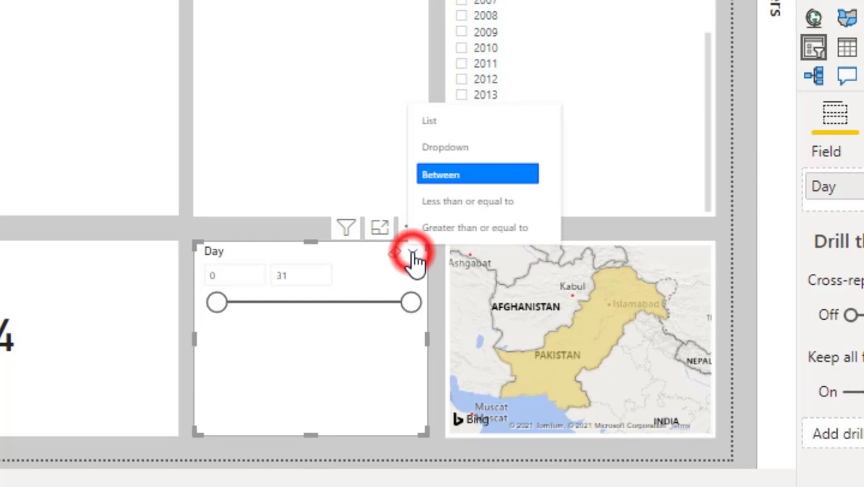
click(428, 122)
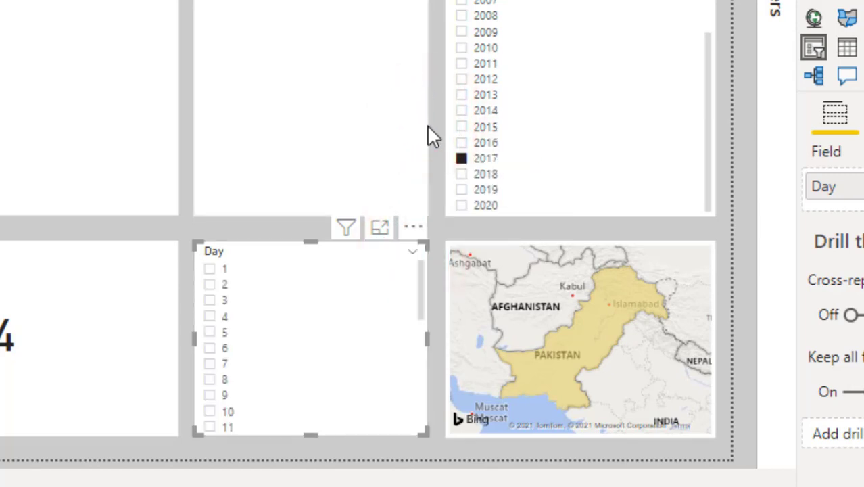
Tick a day in the Day list so the Celcius card shows 12.38988.
scroll(202, 413, down, 5)
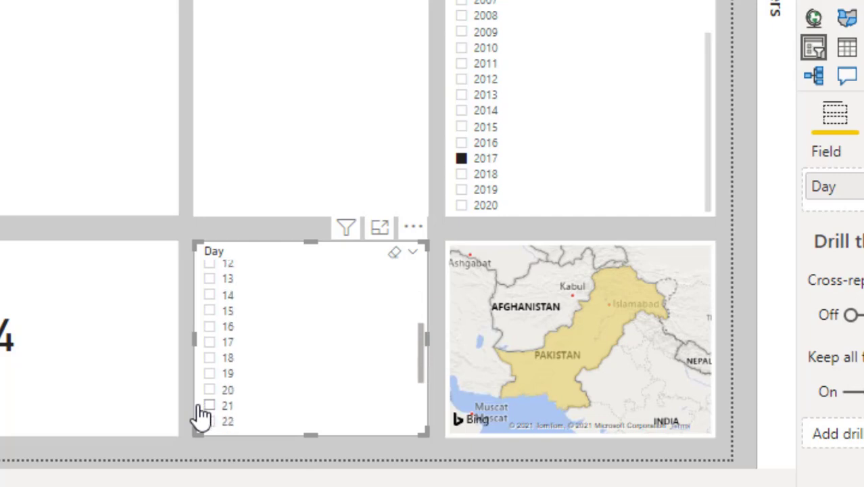
scroll(202, 414, down, 4)
scroll(201, 414, up, 4)
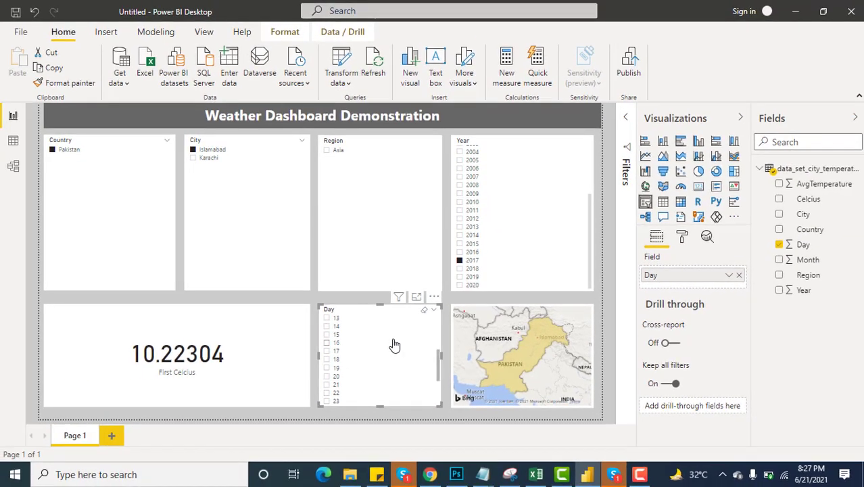
click(328, 346)
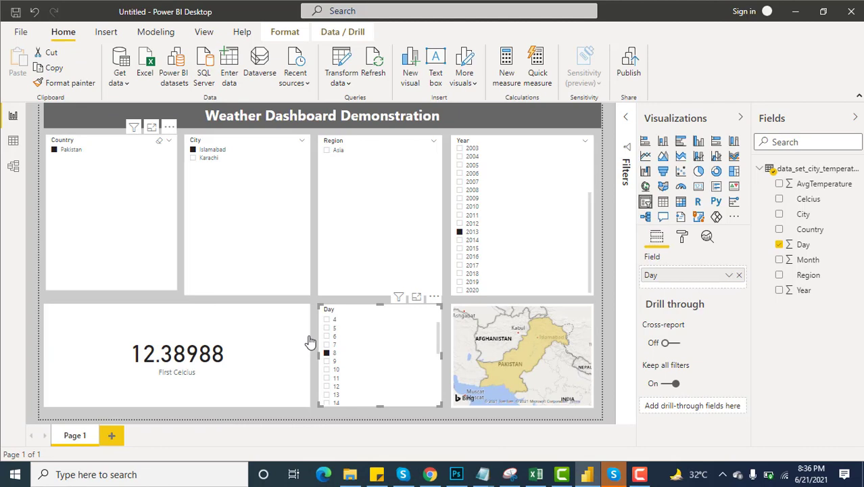
click(279, 309)
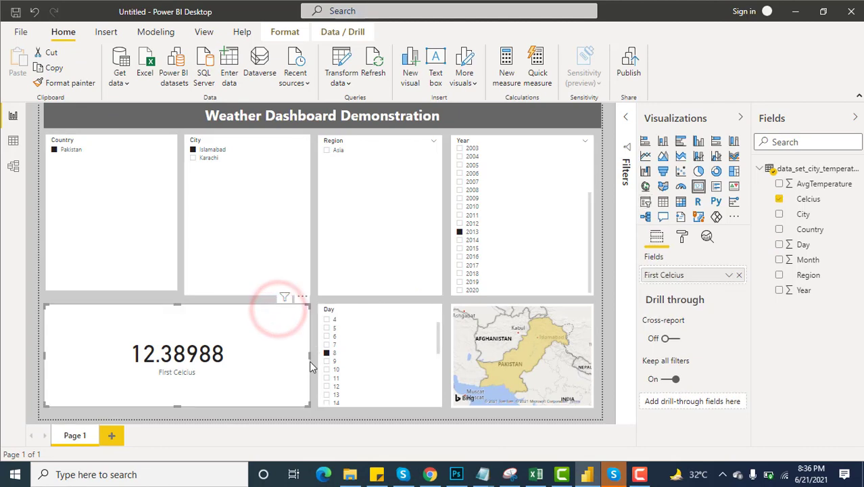
Narrow the Celcius card and add a Month slicer in List style.
drag(309, 360, 176, 357)
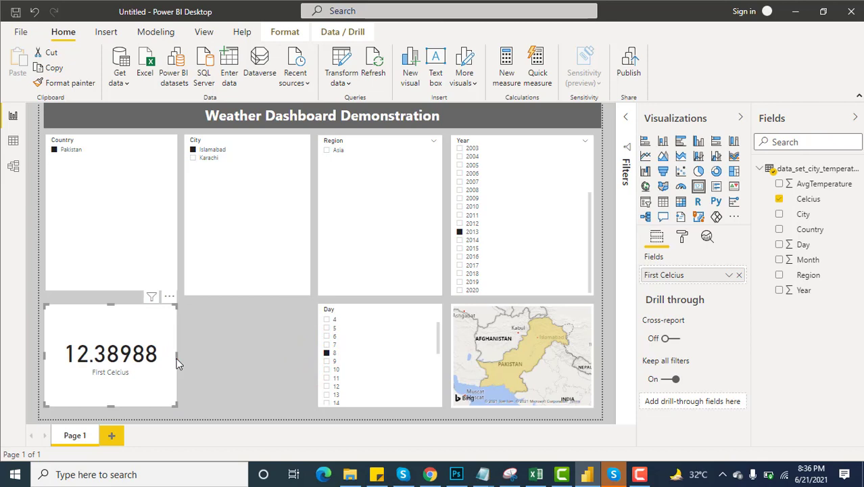
click(264, 347)
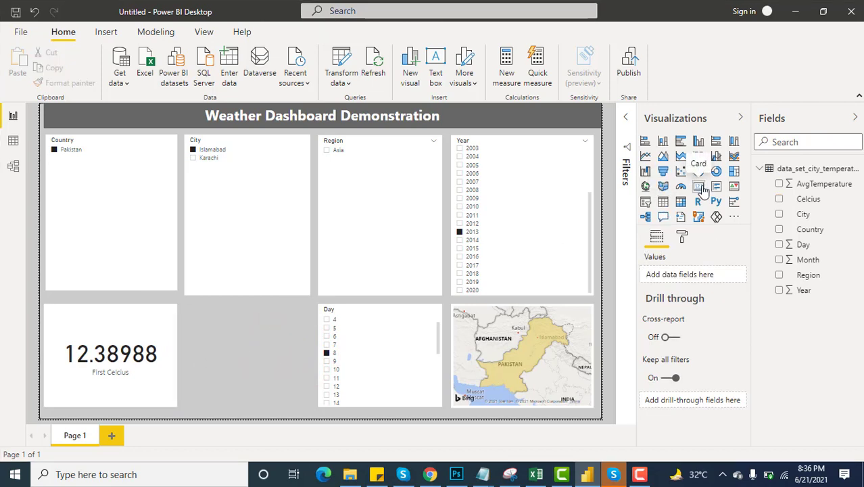
click(646, 203)
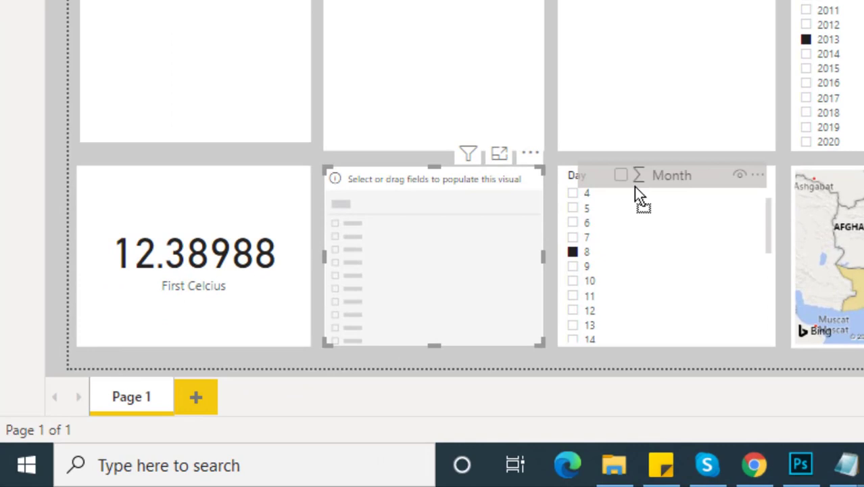
drag(636, 193, 475, 246)
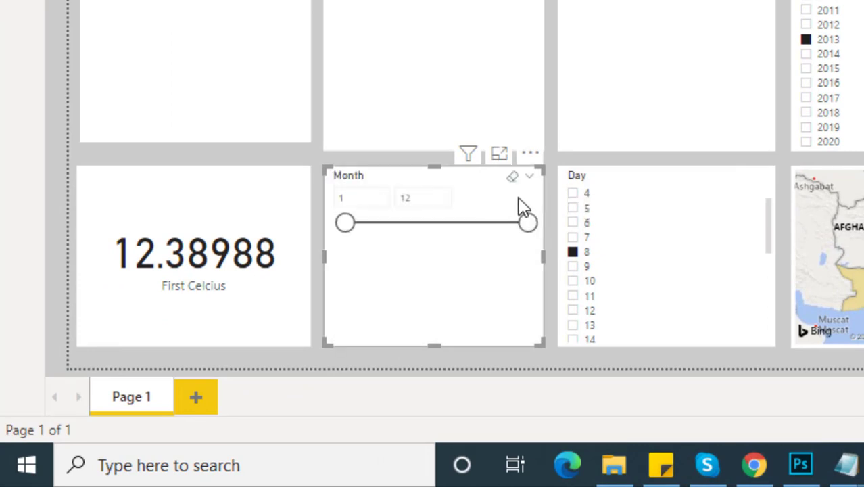
click(529, 176)
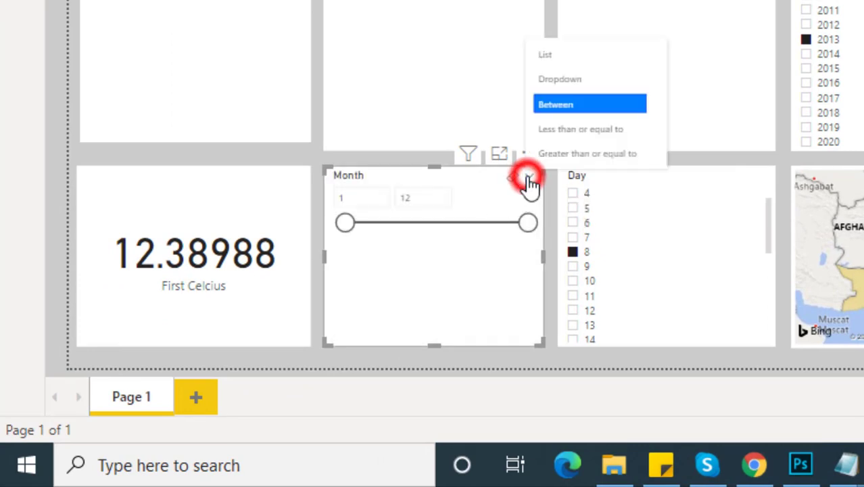
click(560, 57)
Tick month 6 and day 7 so the card reads 34.55832.
scroll(372, 264, down, 1)
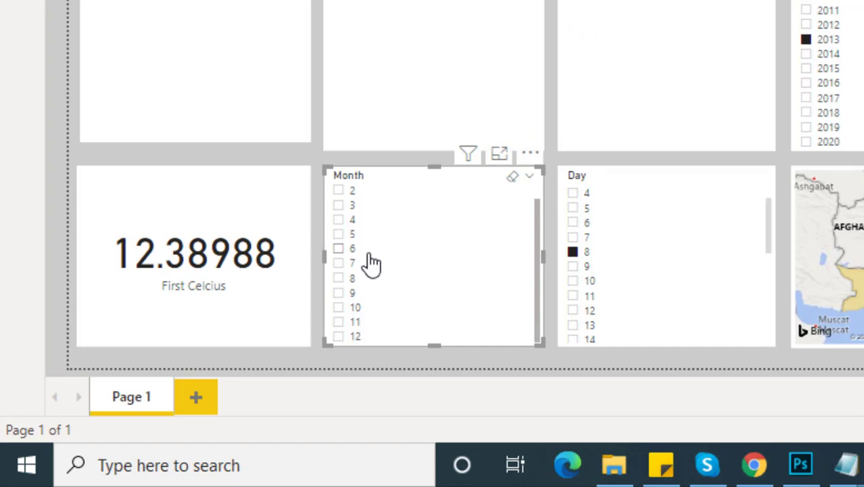
click(338, 249)
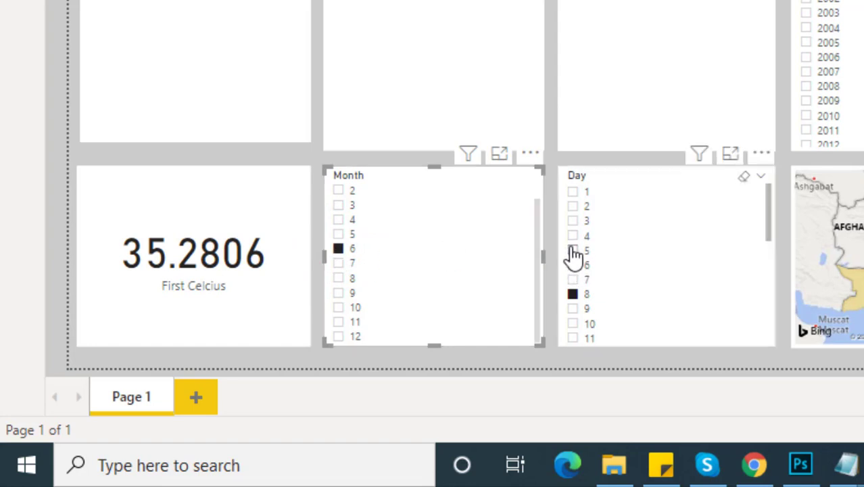
click(574, 281)
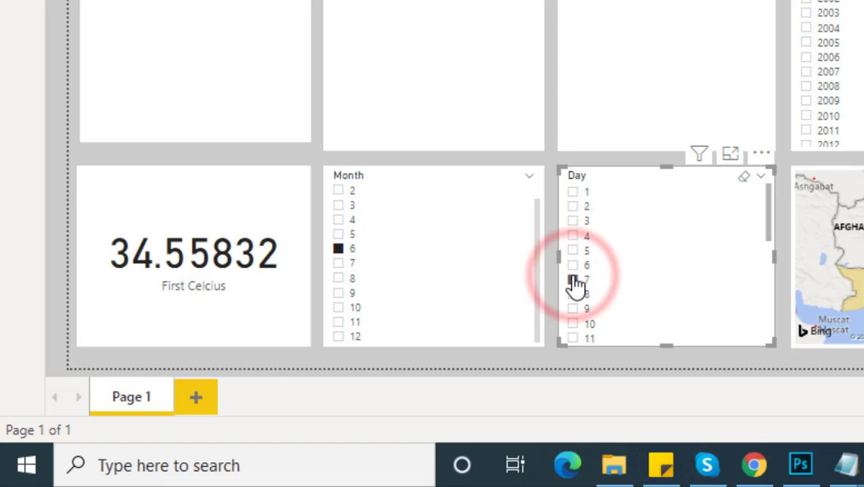